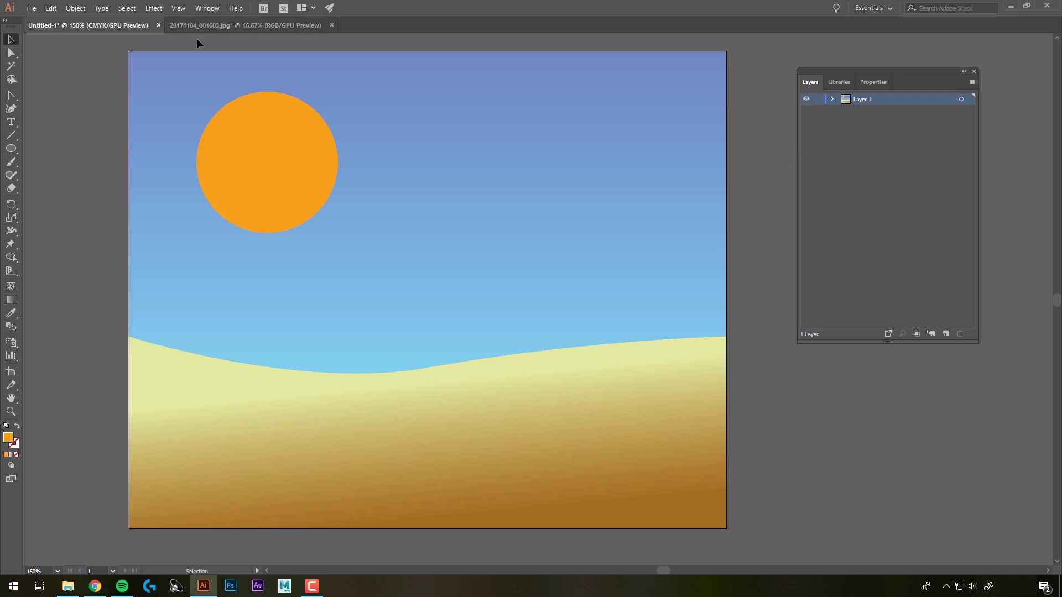
Display the Appearance panel and select the orange sun circle
click(208, 9)
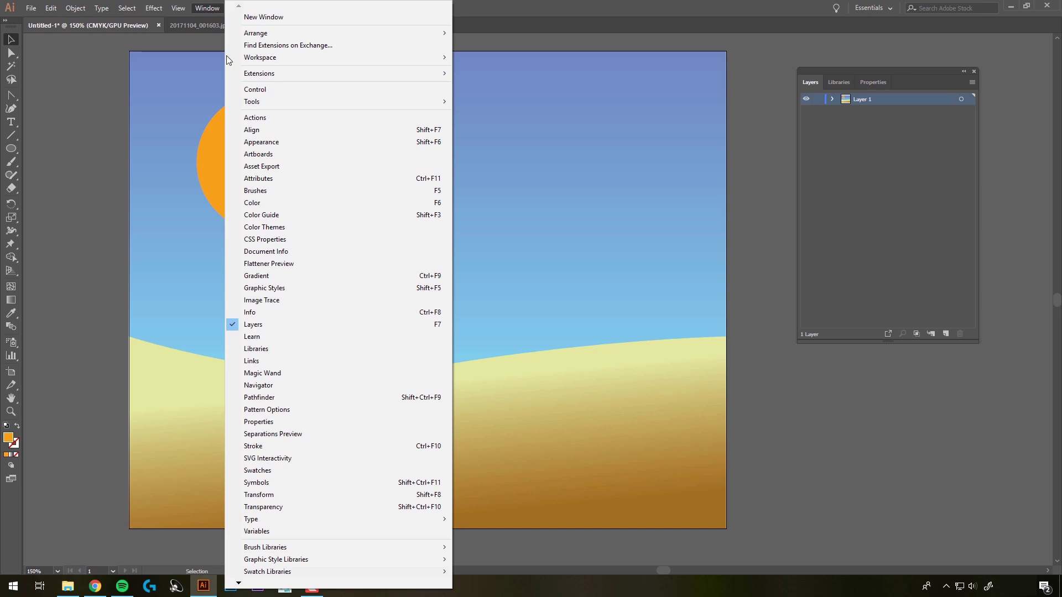
click(258, 143)
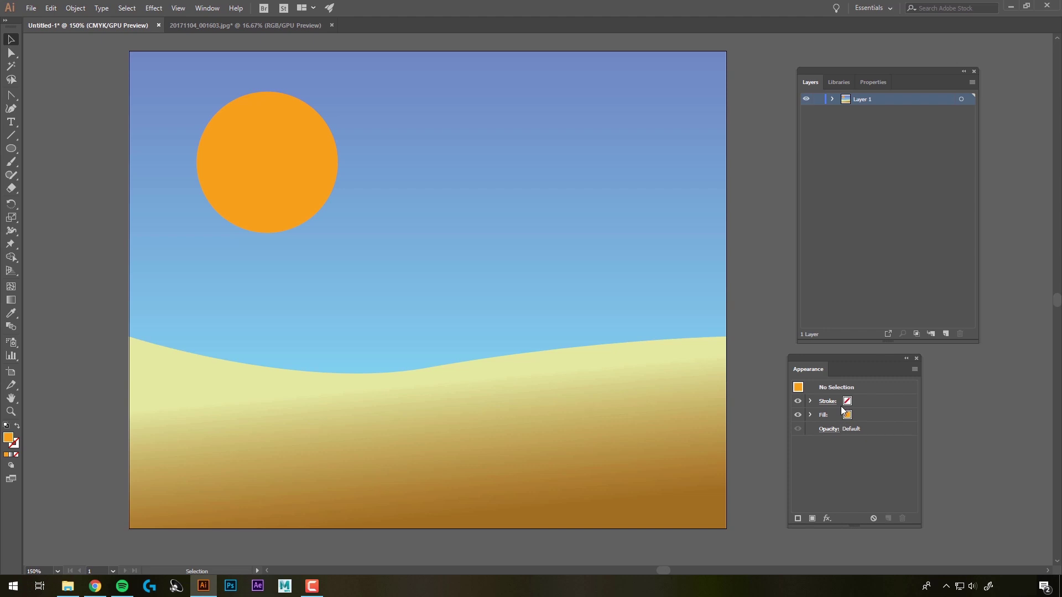
click(296, 115)
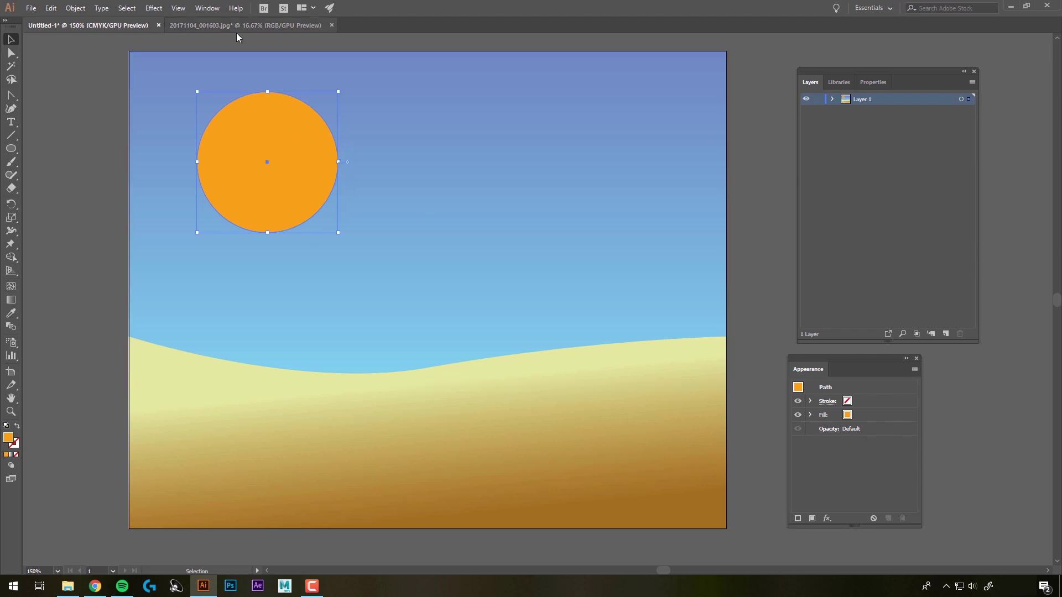
Try the Roughen effect on the sun with preview on, 2% relative size, 8/in detail and smooth points
click(159, 10)
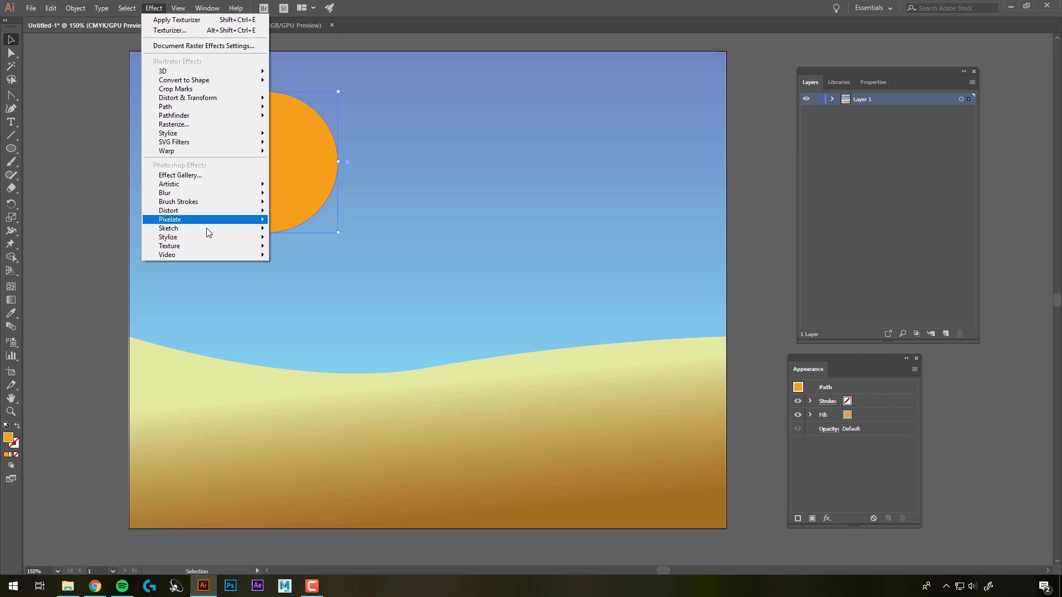
mouse_move(204, 81)
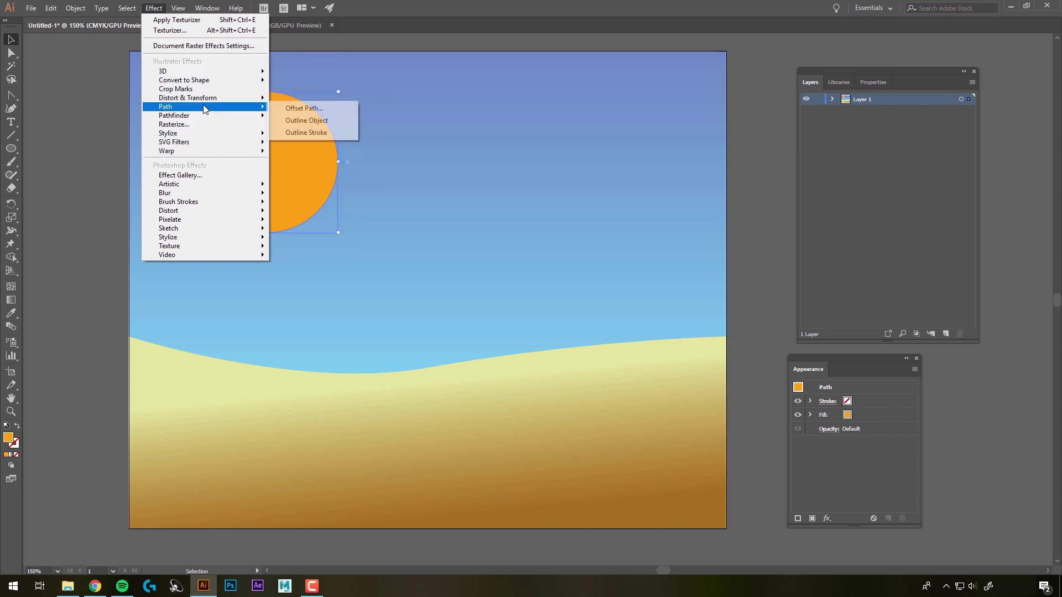
mouse_move(204, 100)
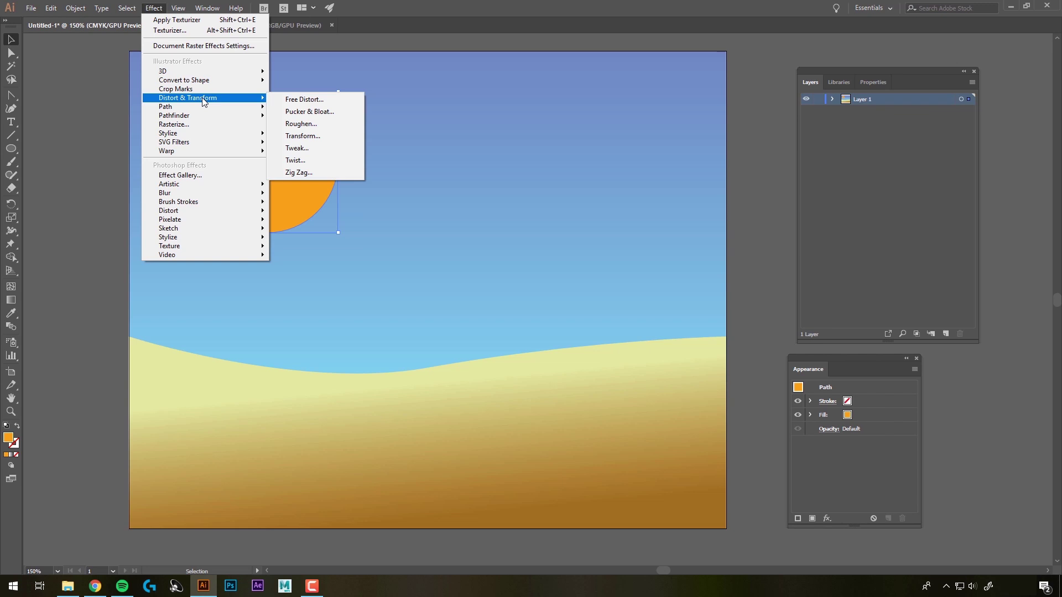
click(299, 125)
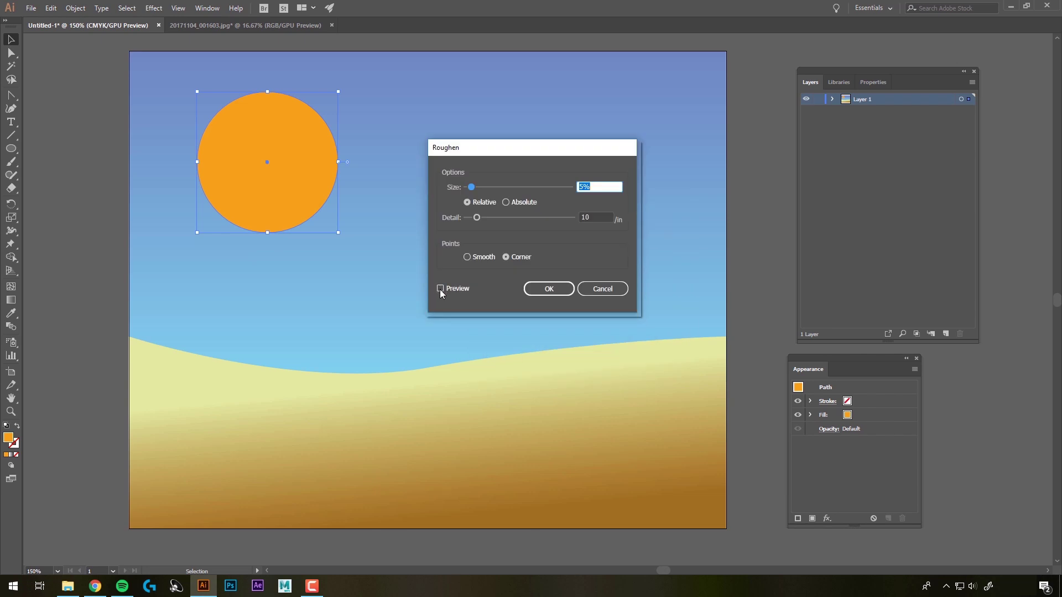
click(440, 288)
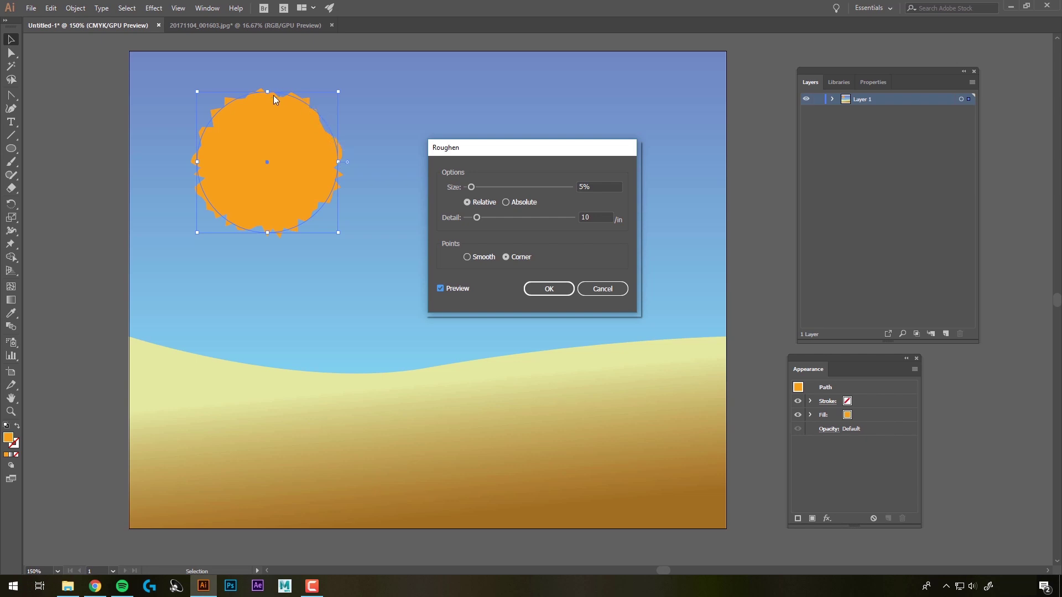
drag(471, 188, 476, 222)
click(467, 258)
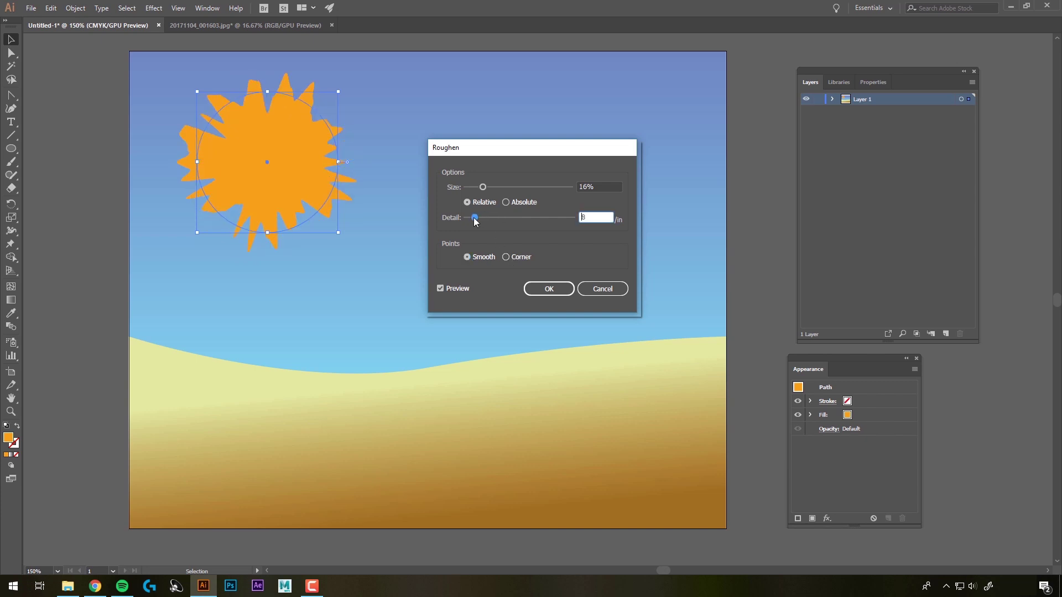
click(505, 258)
click(467, 257)
mouse_move(483, 188)
mouse_down()
mouse_move(472, 189)
mouse_move(529, 193)
mouse_move(469, 188)
mouse_up()
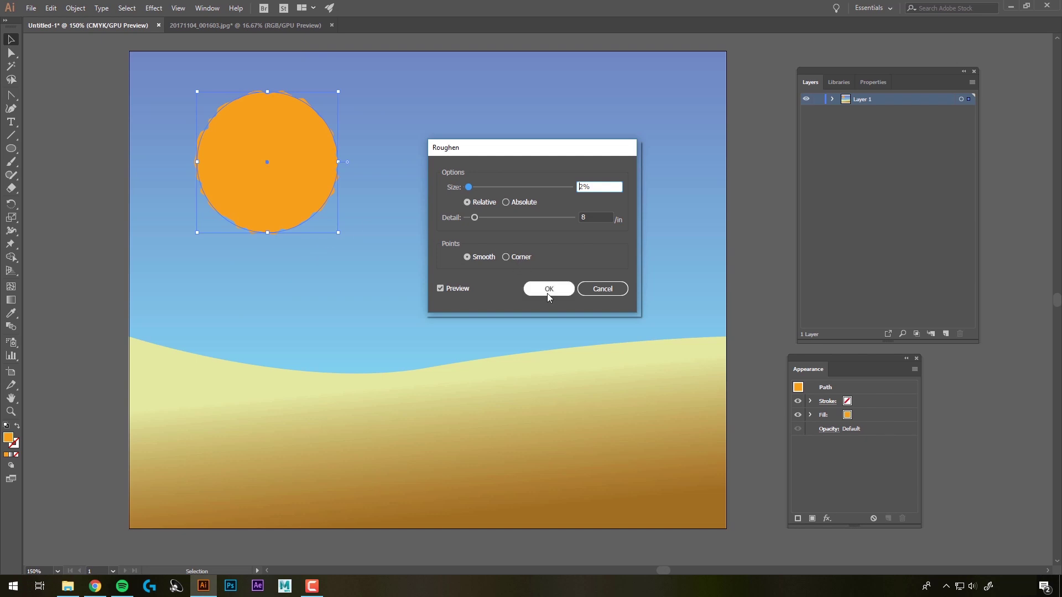
click(606, 295)
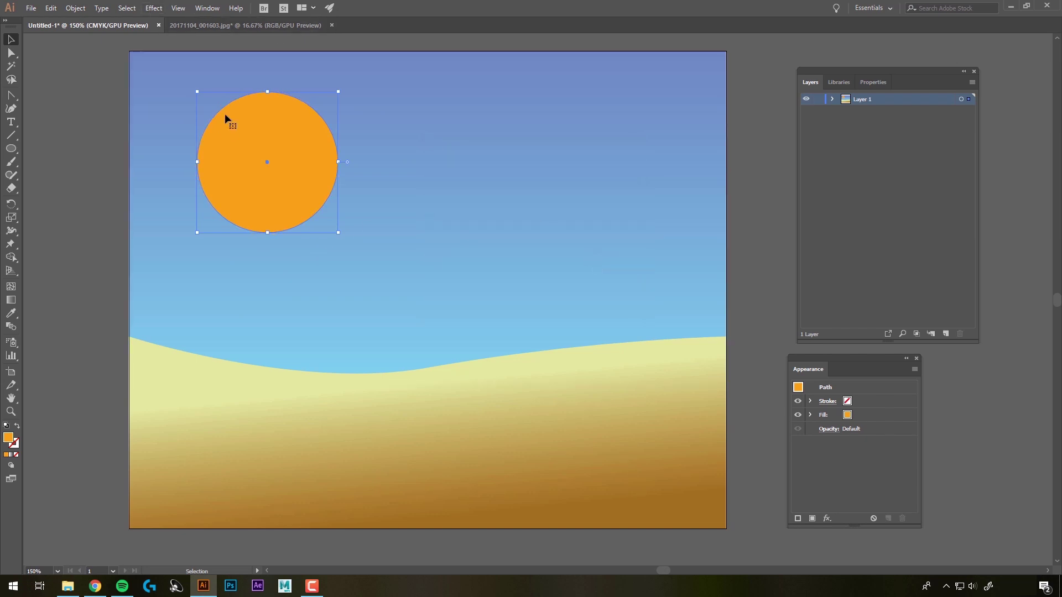
Preview an Outer Glow stylize effect around the sun
click(153, 8)
mouse_move(213, 97)
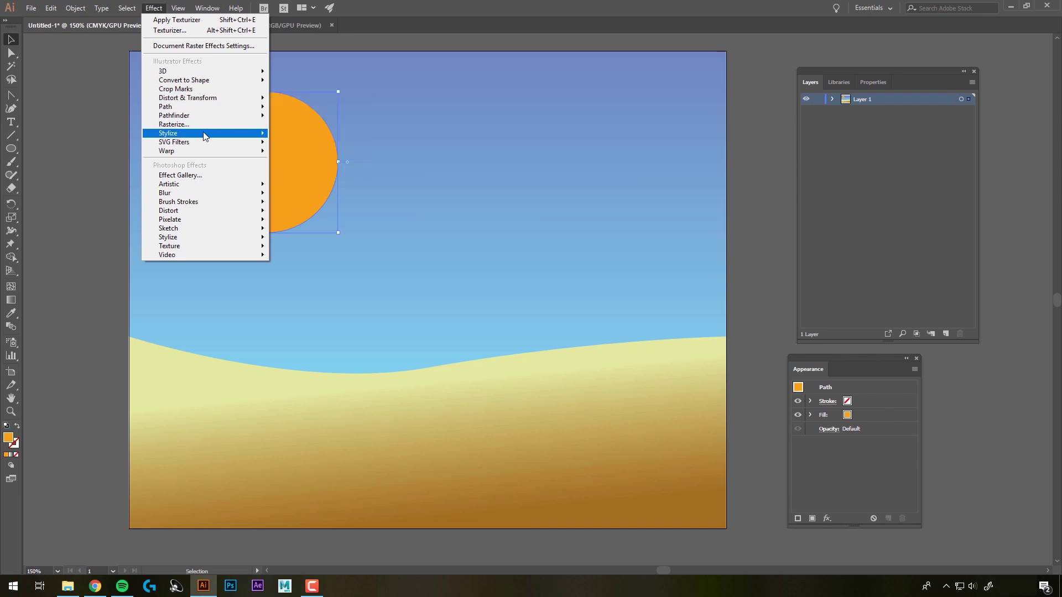
mouse_move(205, 133)
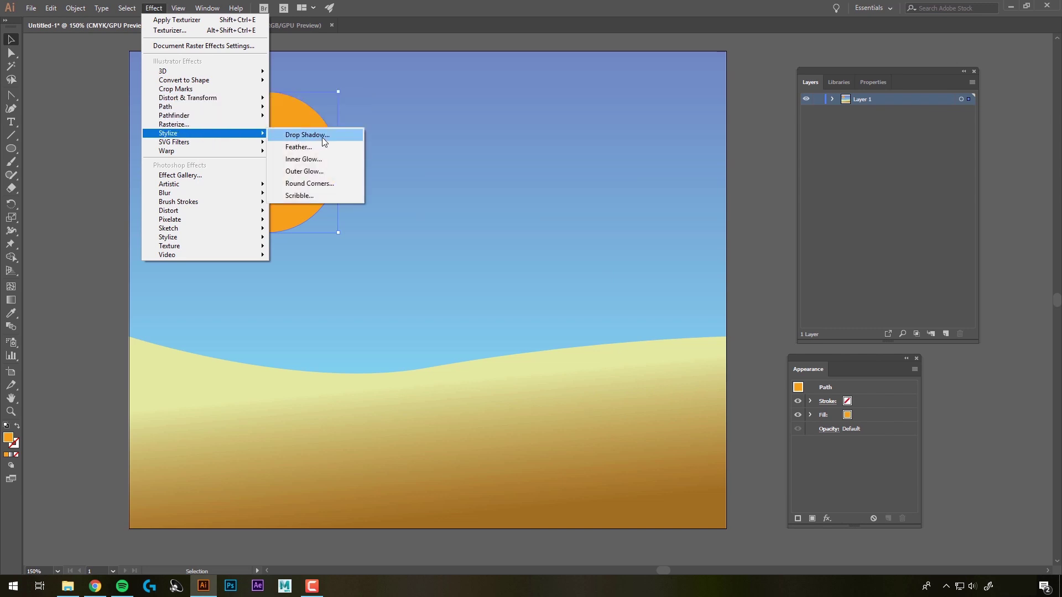
click(313, 172)
click(459, 321)
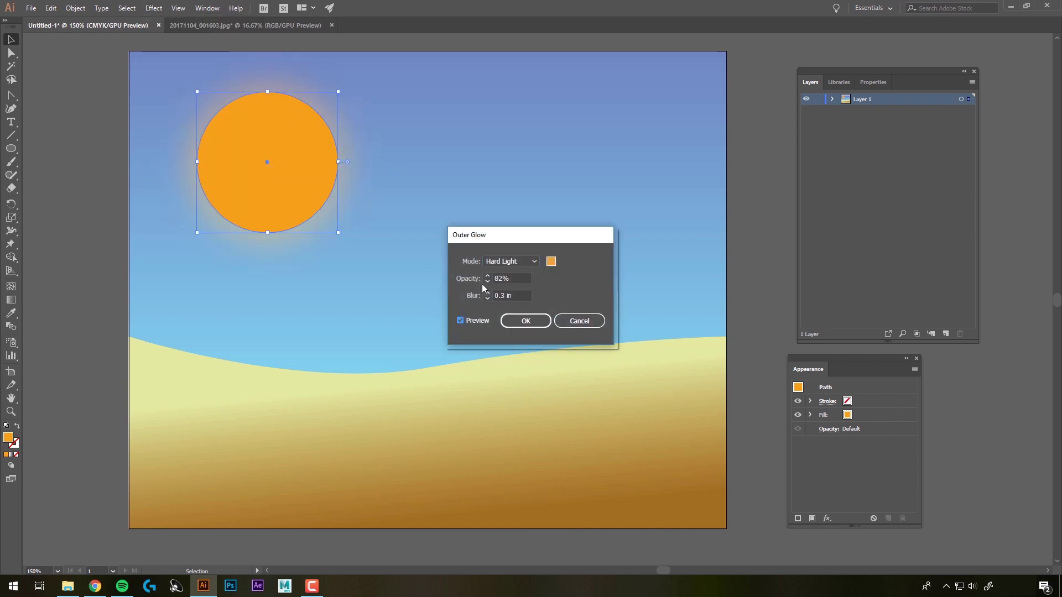
Compare the Multiply, Screen, Overlay, Soft Light and Color Dodge modes for the sun's glow, and return it to Hard Light
click(510, 262)
click(513, 282)
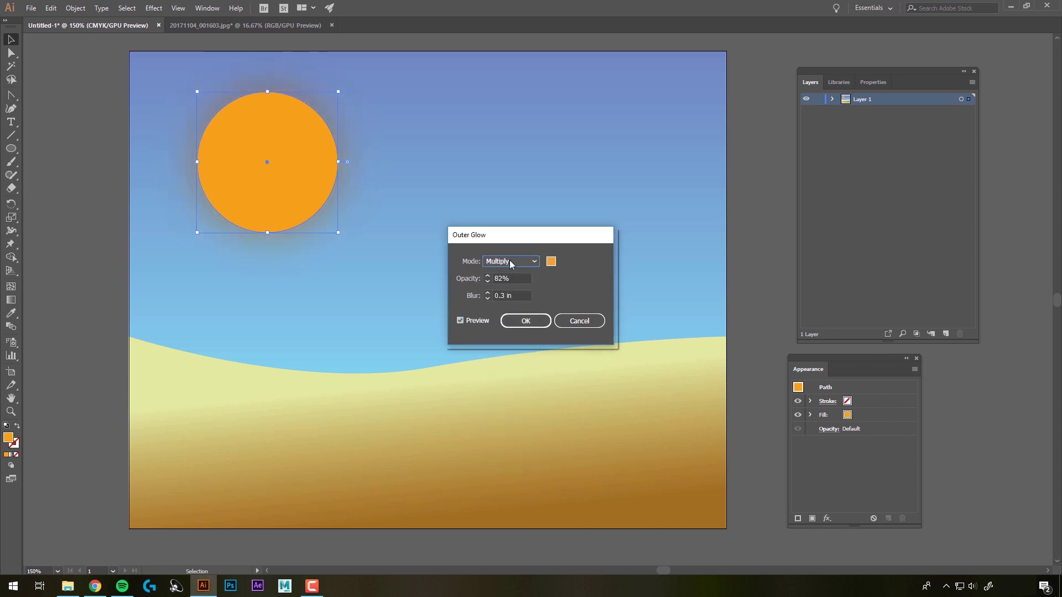
click(510, 262)
click(504, 301)
click(513, 263)
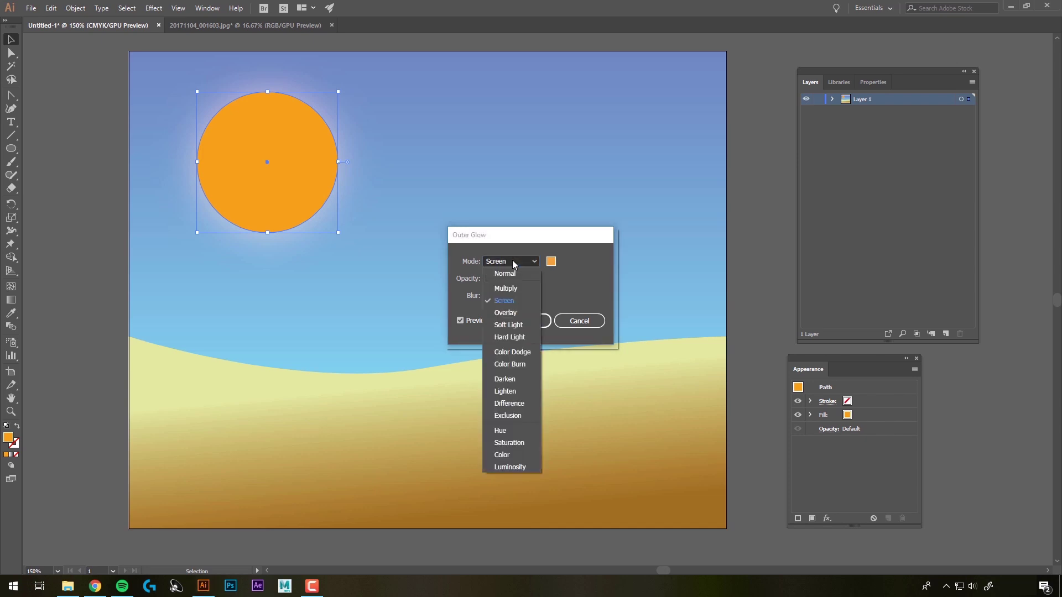
click(505, 313)
click(505, 263)
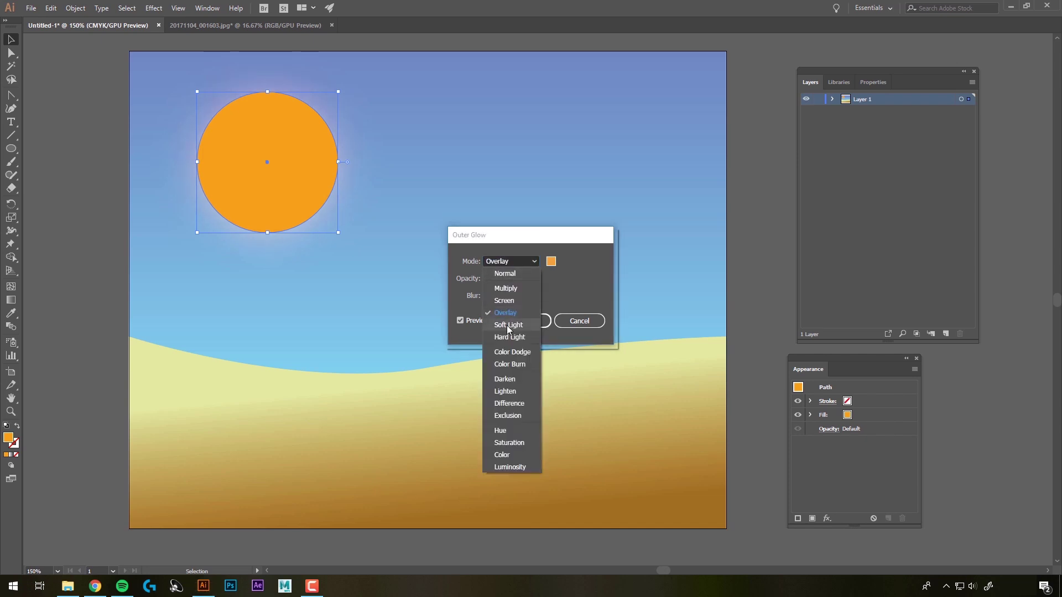
click(509, 328)
click(507, 265)
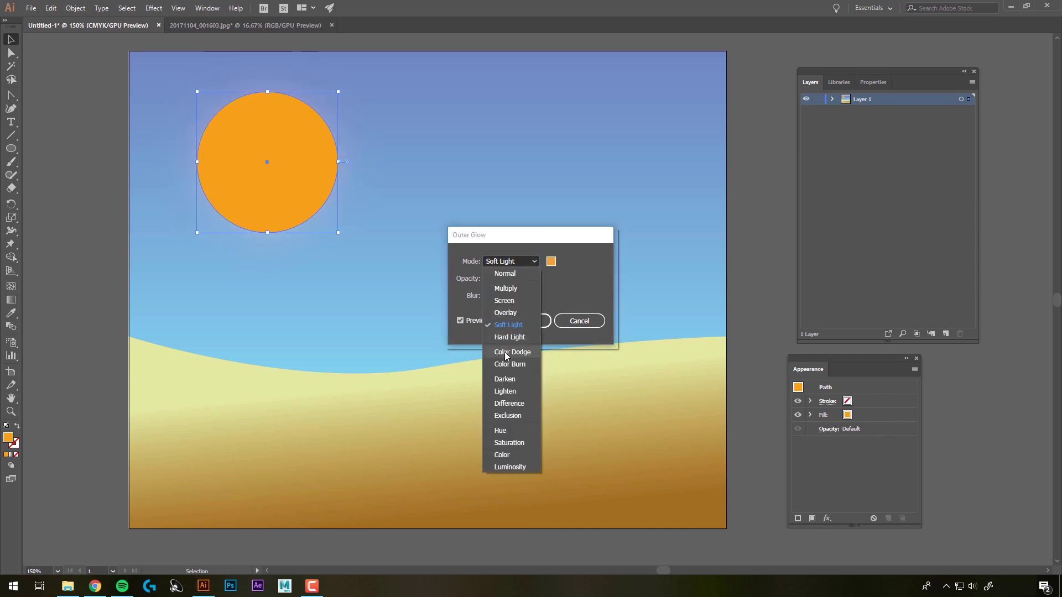
click(505, 352)
click(518, 264)
click(509, 337)
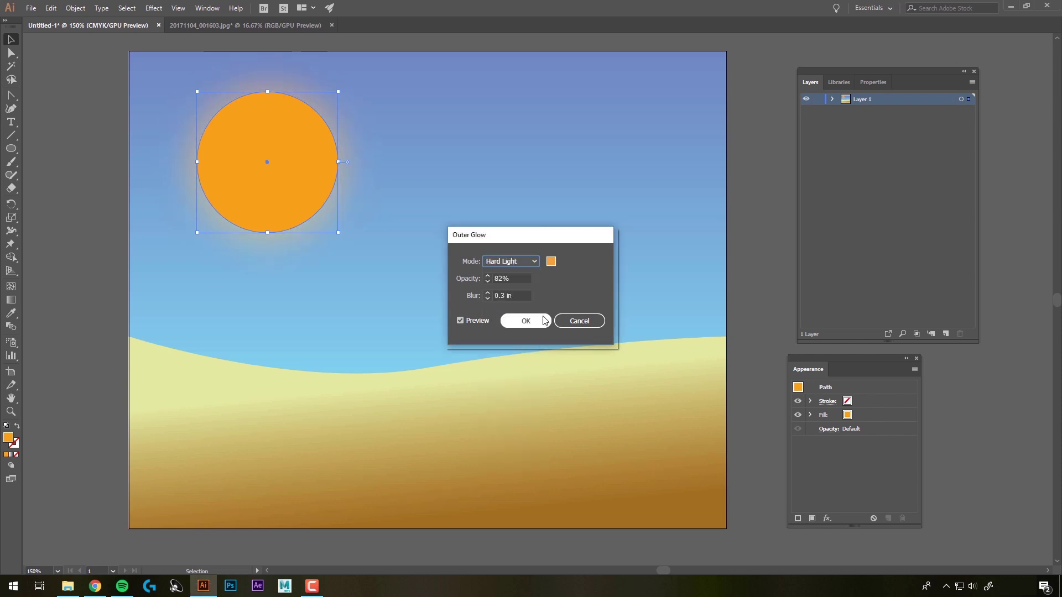
Apply the Hard Light outer glow to the sun, check it with the sun deselected, and undo it
click(520, 323)
click(440, 181)
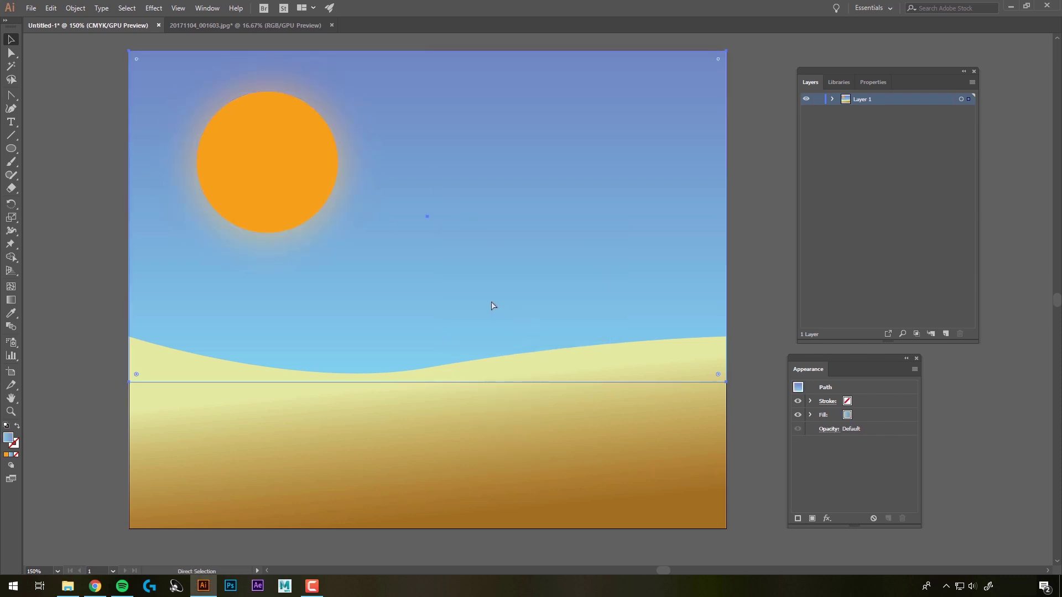
key(ctrl+z)
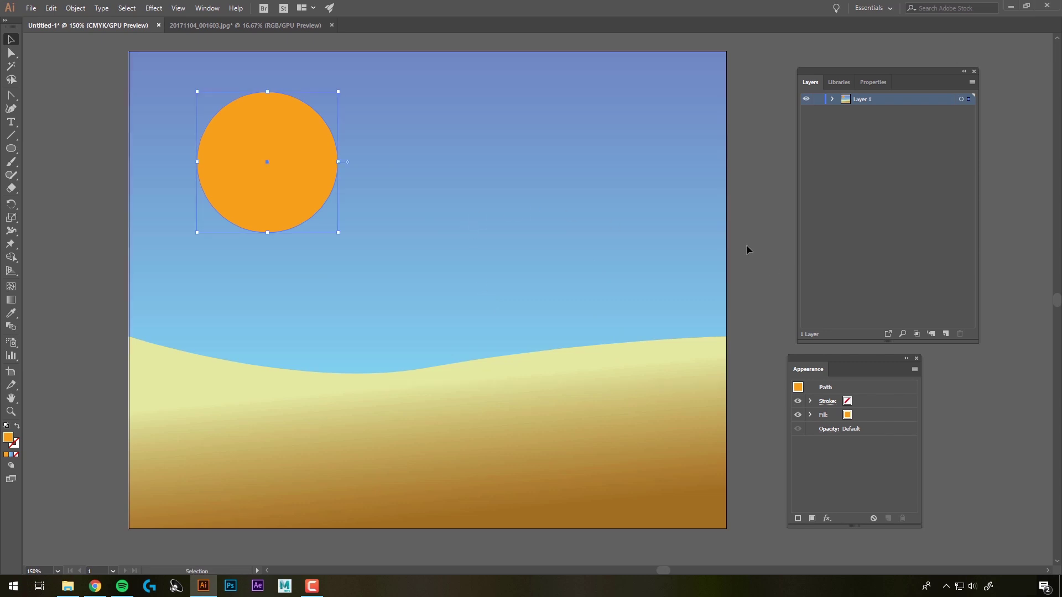
Try the Scribble effect on the sun with 18% curviness, 11% curviness variation, 0.04 in spacing and 0.29 in spacing variation
click(154, 8)
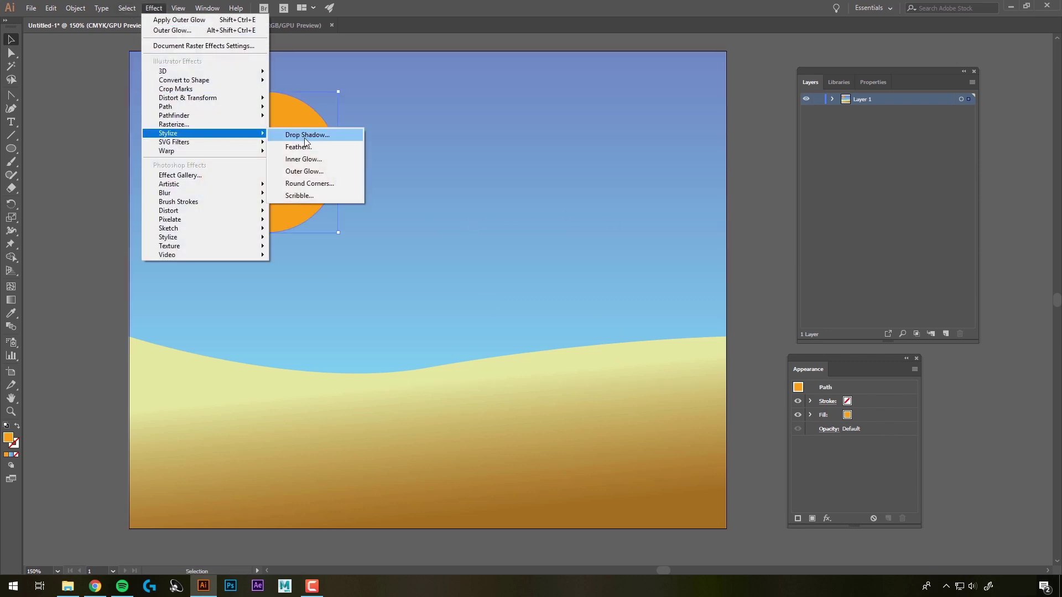
click(320, 197)
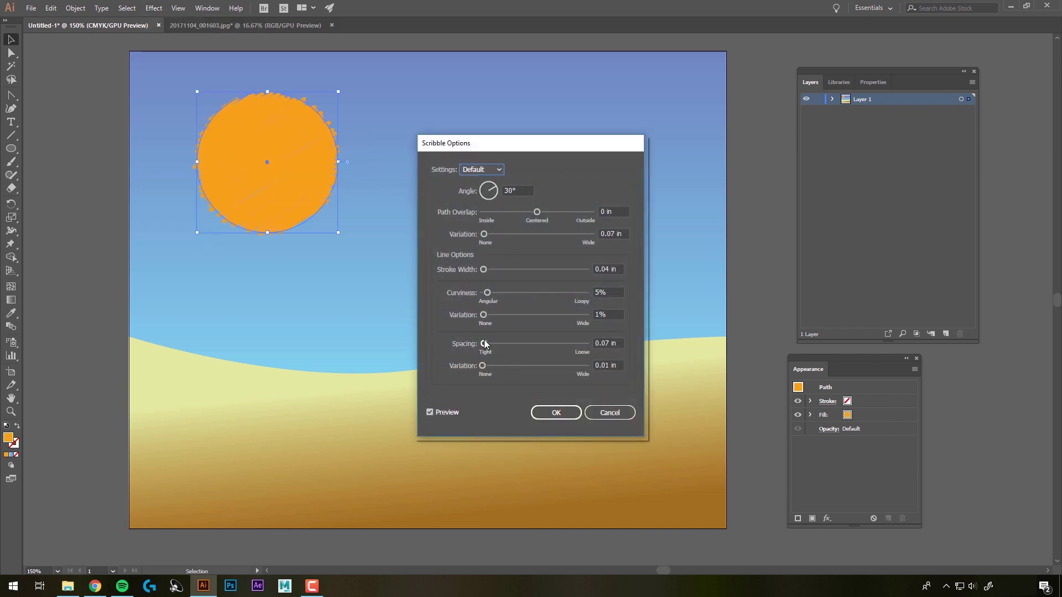
drag(484, 344, 490, 366)
mouse_move(483, 314)
mouse_down()
mouse_move(488, 292)
mouse_move(501, 292)
mouse_up()
click(609, 413)
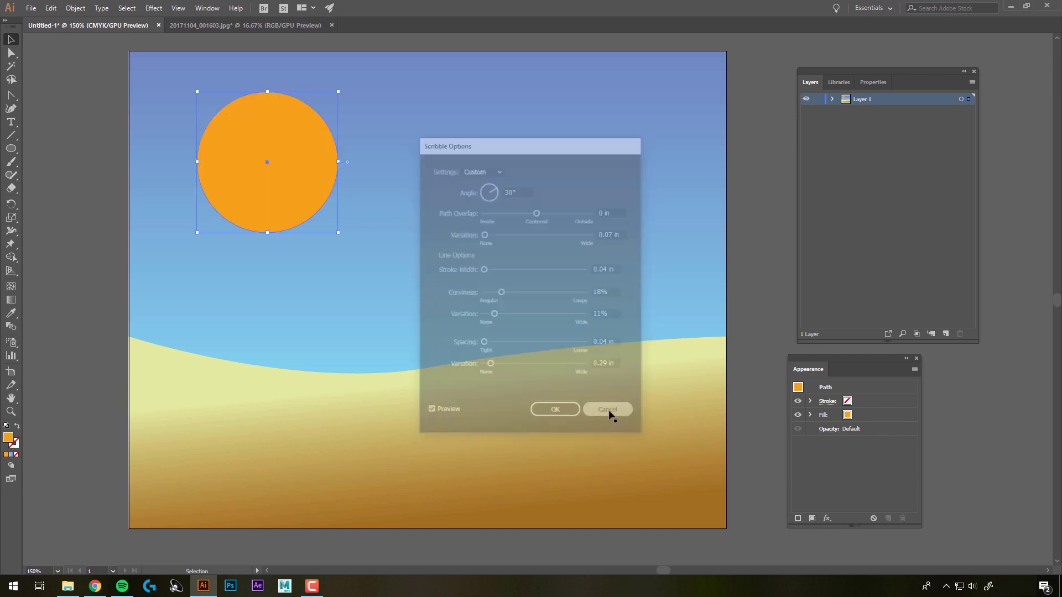
click(363, 100)
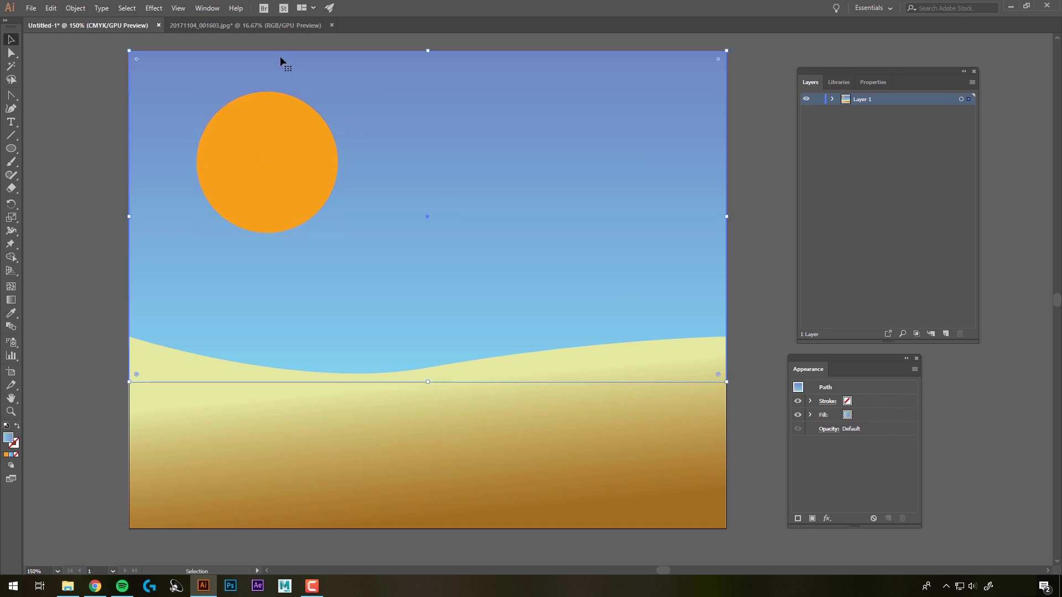
click(155, 8)
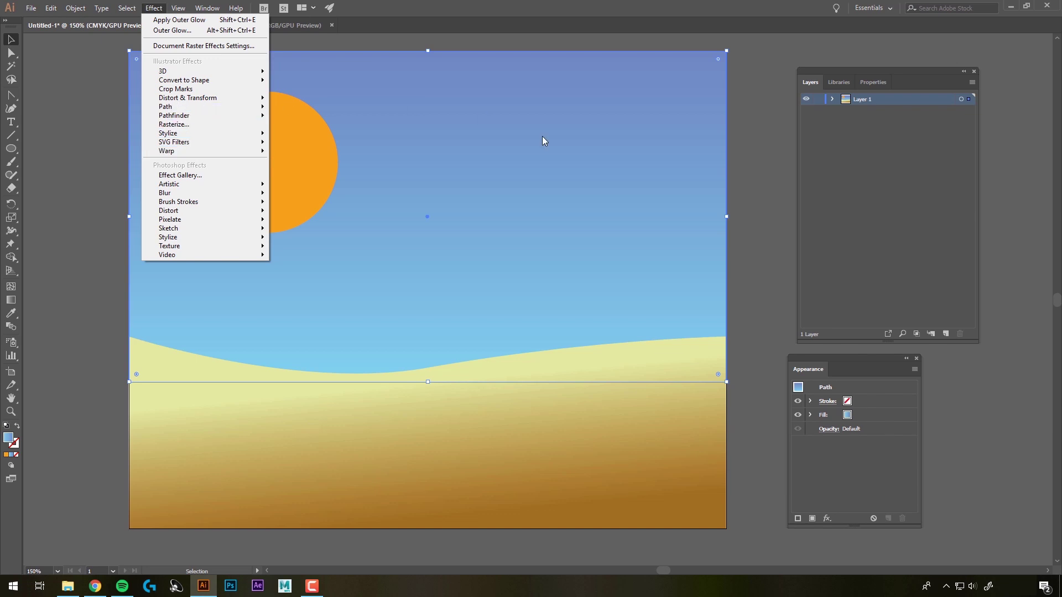
click(769, 224)
click(628, 263)
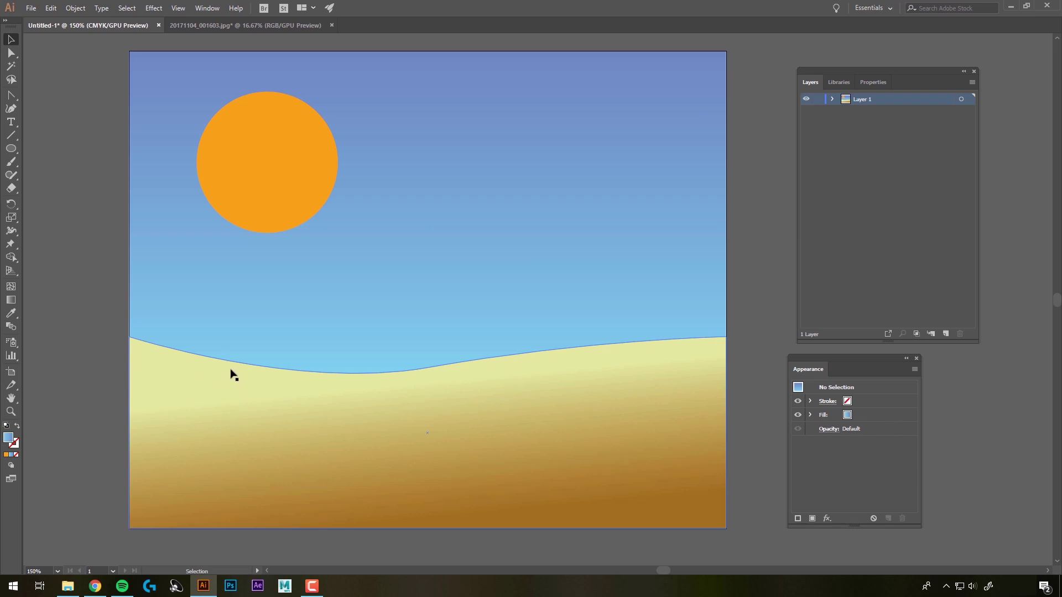
Open the Effect Gallery for the sand dune shape and inspect the Sandstone Texturizer preview on it
click(497, 418)
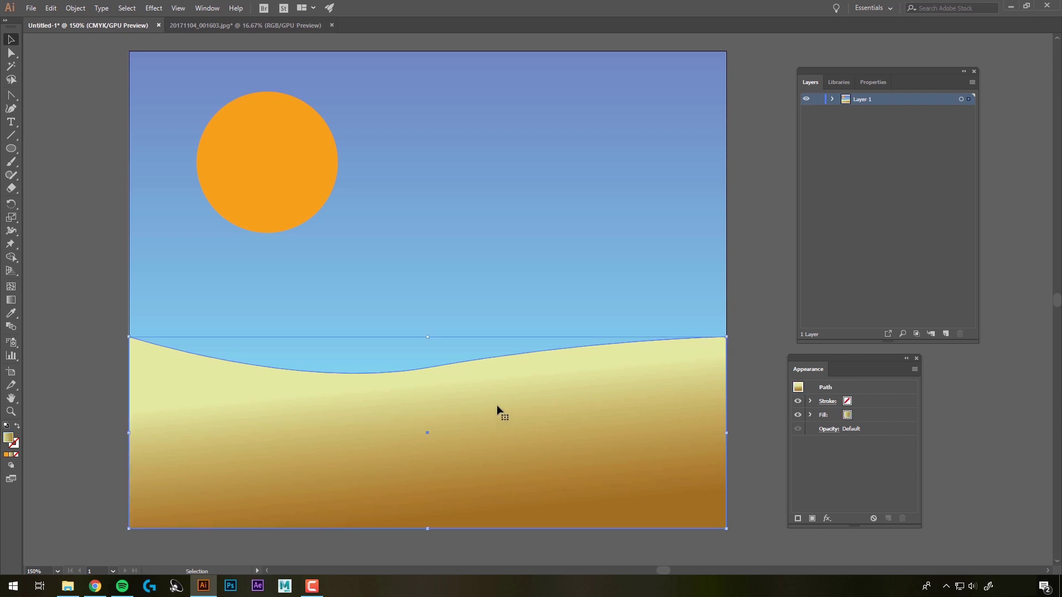
click(154, 8)
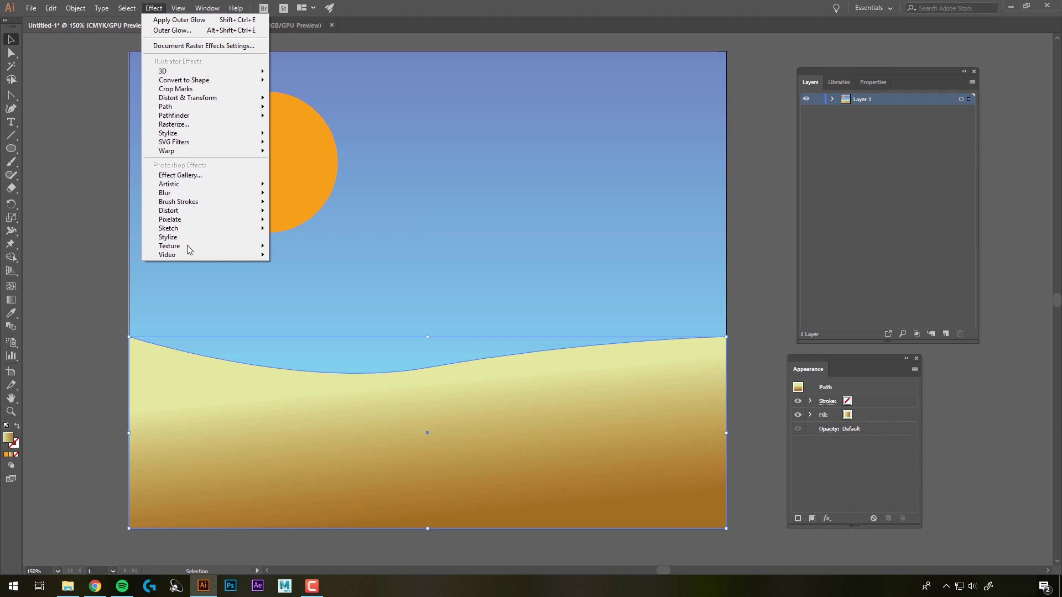
click(191, 180)
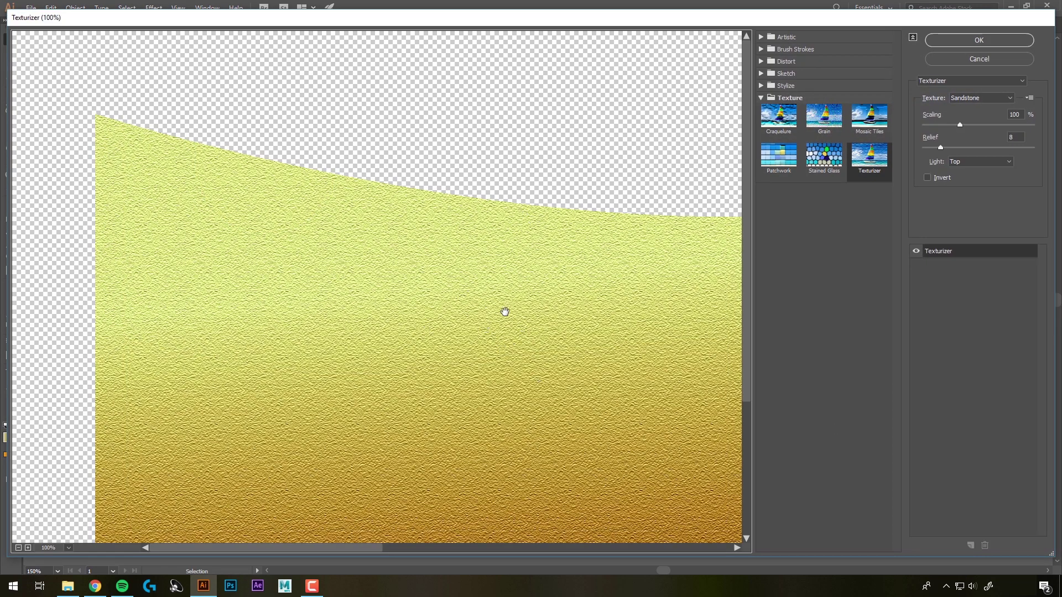
click(18, 547)
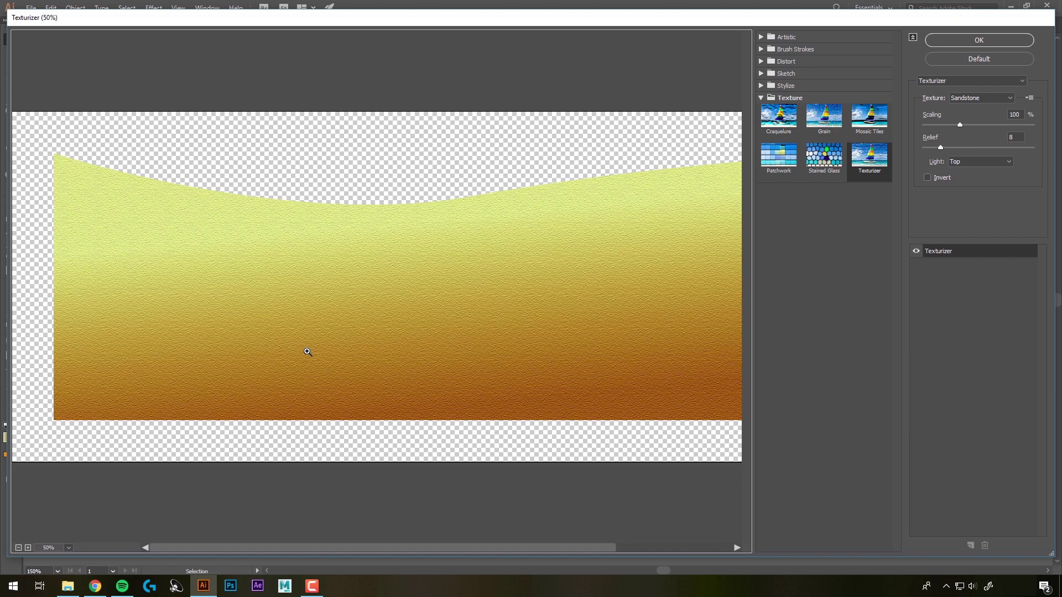
key(ctrl)
ctrl+click(382, 334)
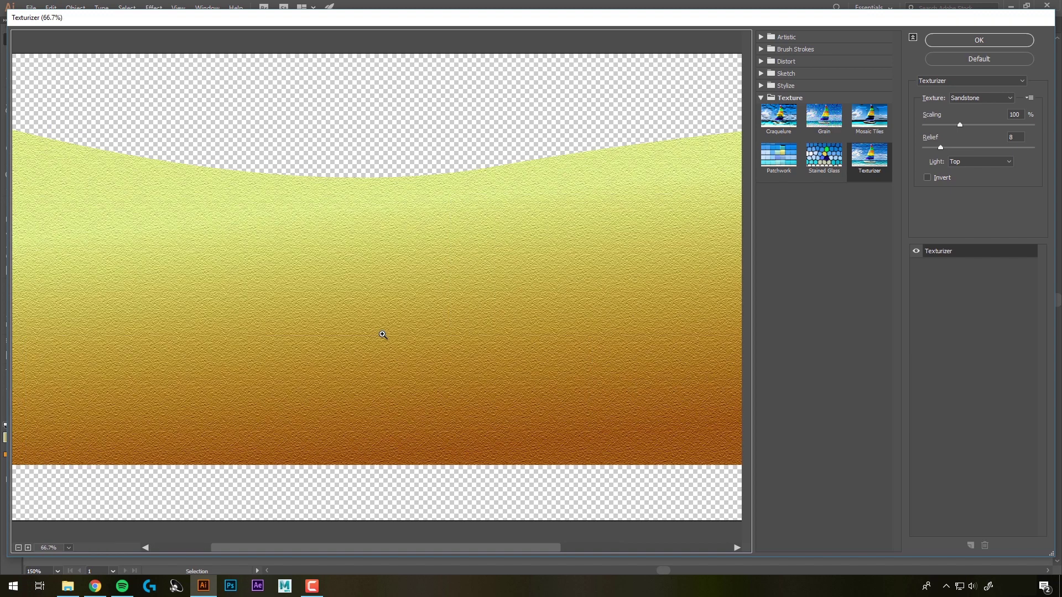
alt+click(388, 327)
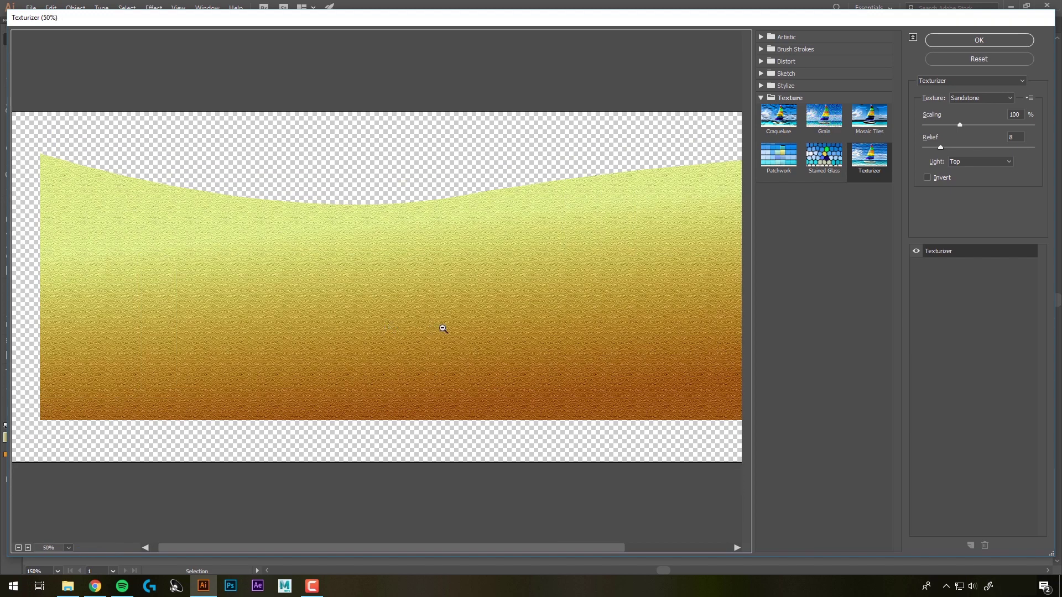
drag(502, 305, 529, 299)
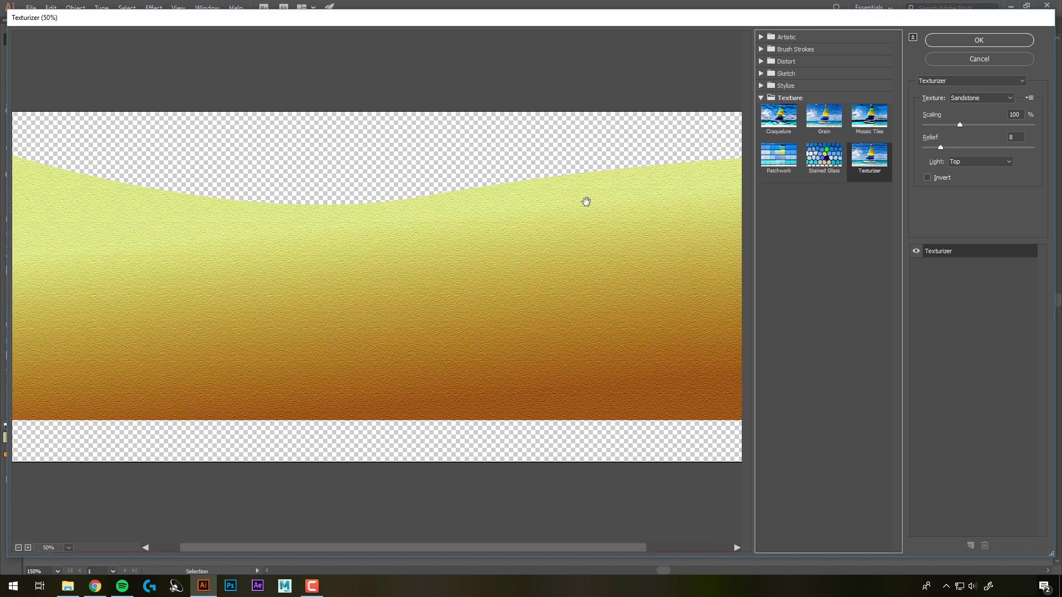
Preview the Craquelure, Grain, Mosaic Tiles, Stained Glass and Patchwork textures on the sand dune, and return to Texturizer
click(872, 167)
click(777, 126)
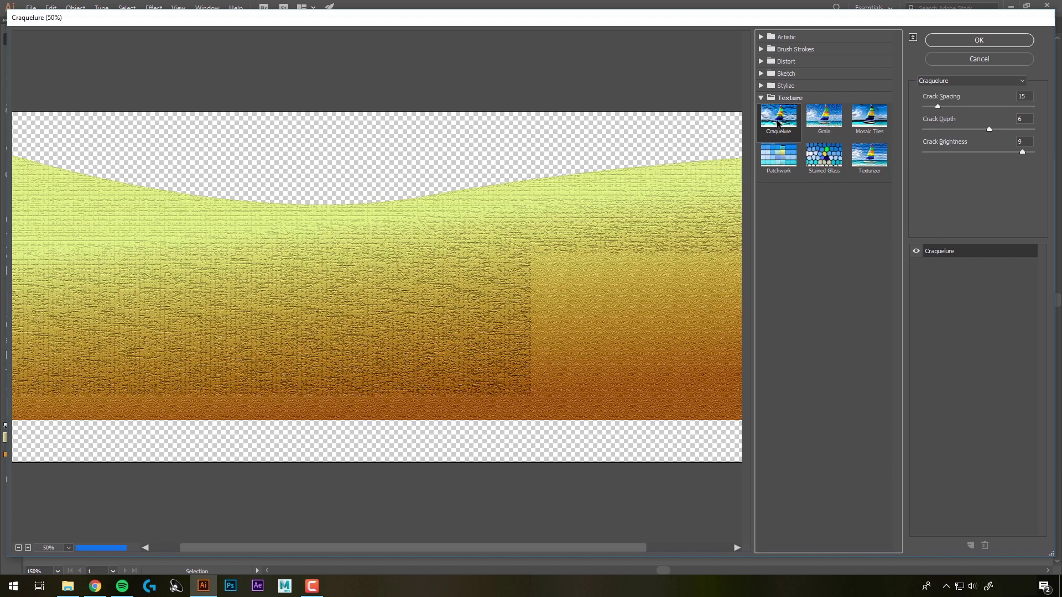
click(824, 117)
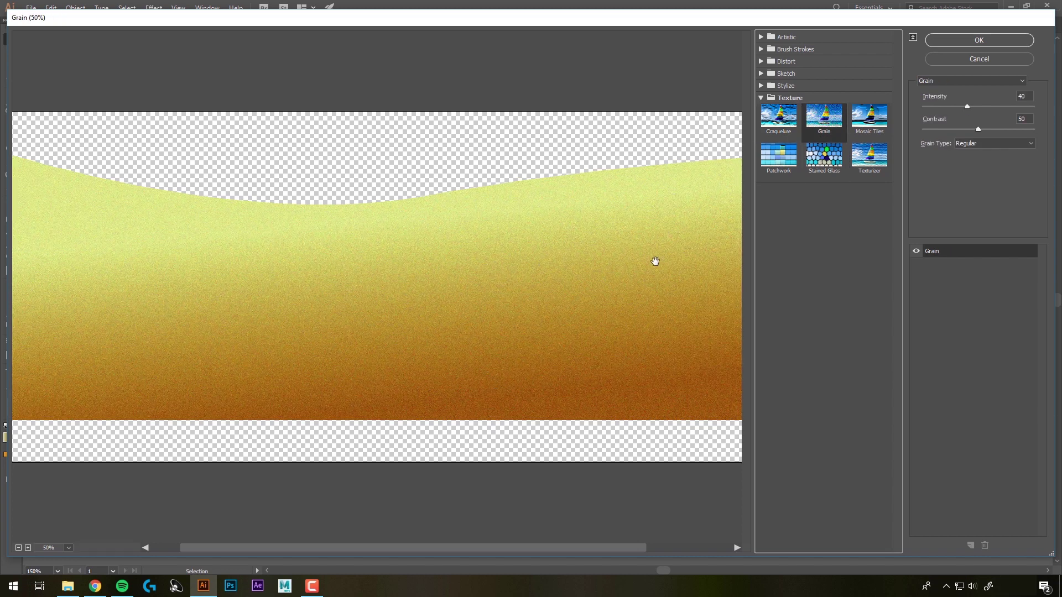
click(860, 128)
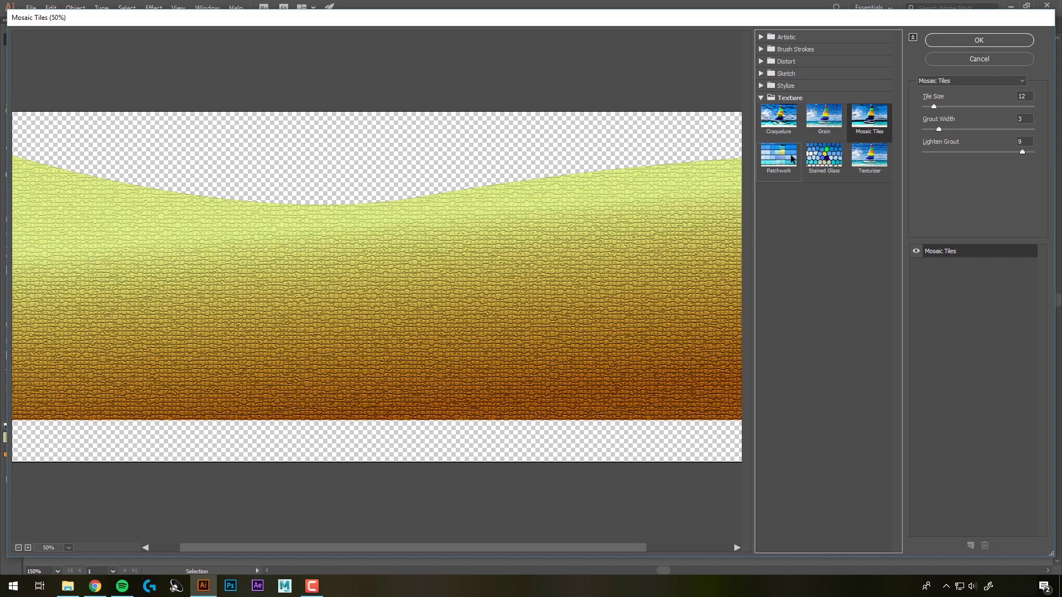
click(840, 157)
click(775, 160)
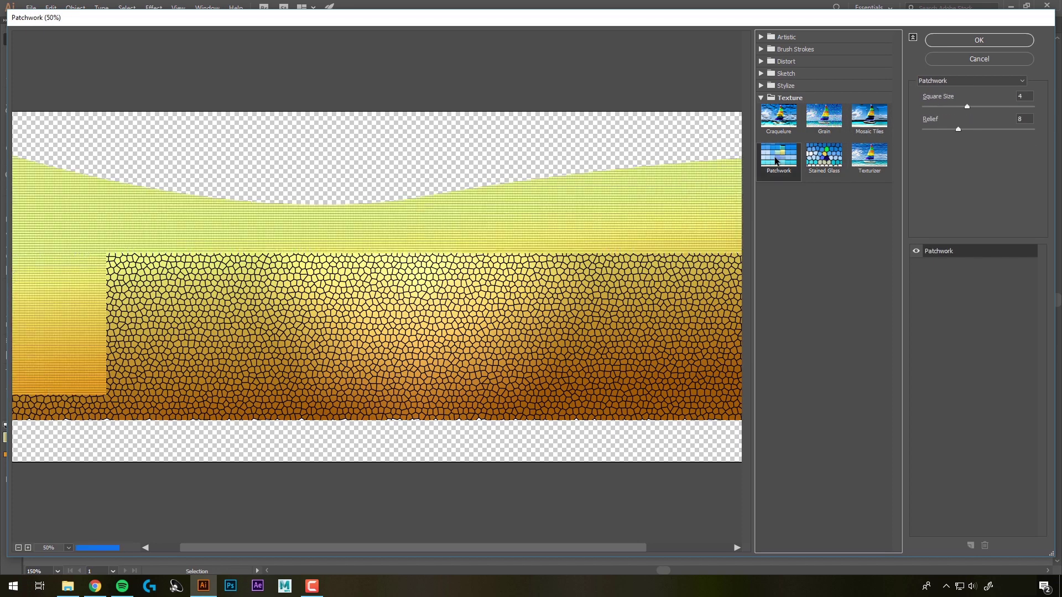
click(813, 157)
drag(941, 108, 992, 151)
click(879, 163)
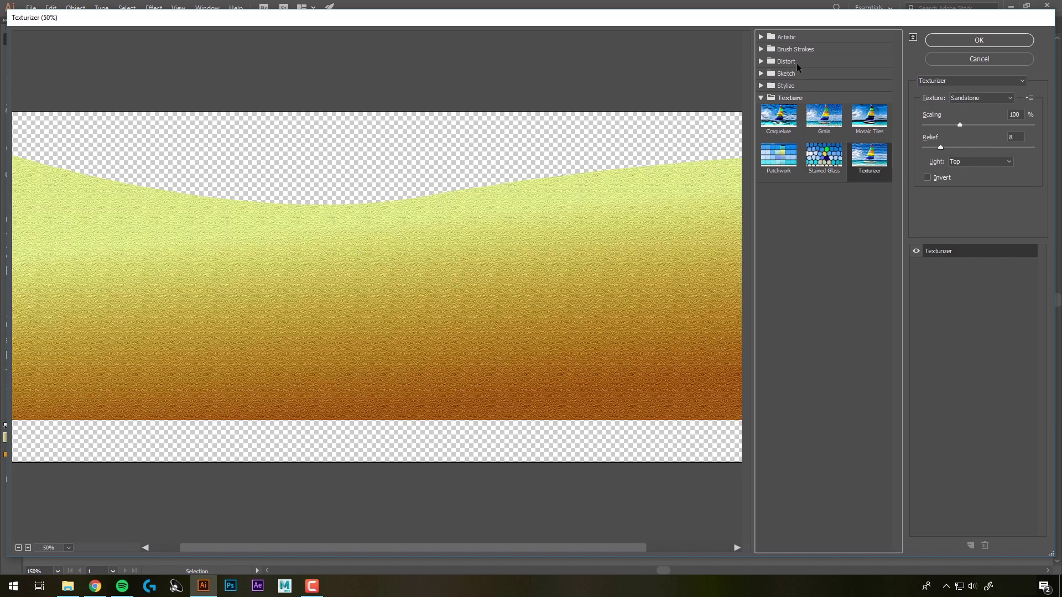
Preview the Accented Edges brush stroke effect on the sand dune and switch back to Texturizer
click(771, 49)
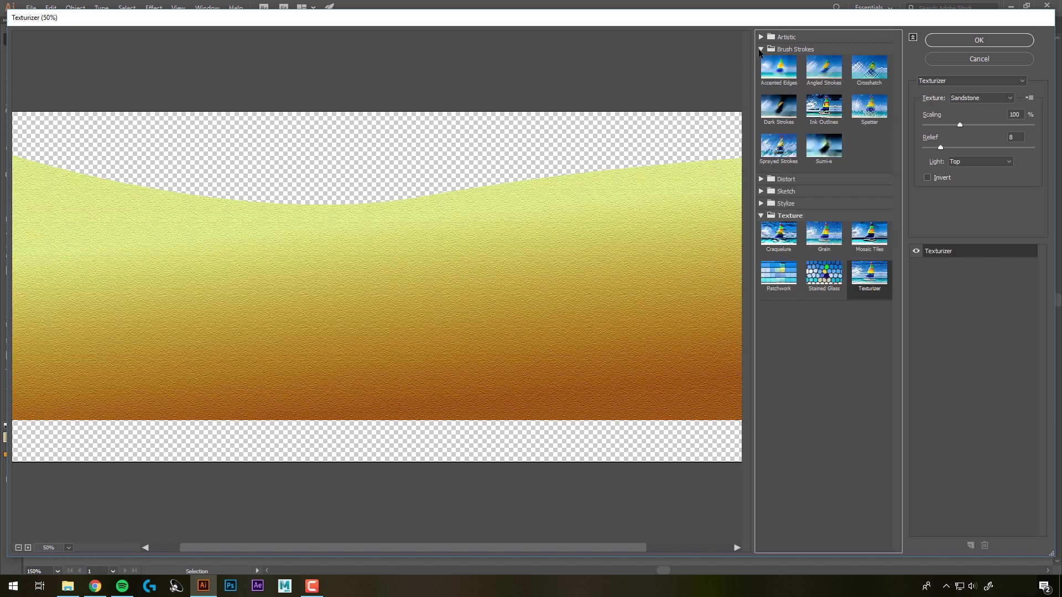
click(783, 75)
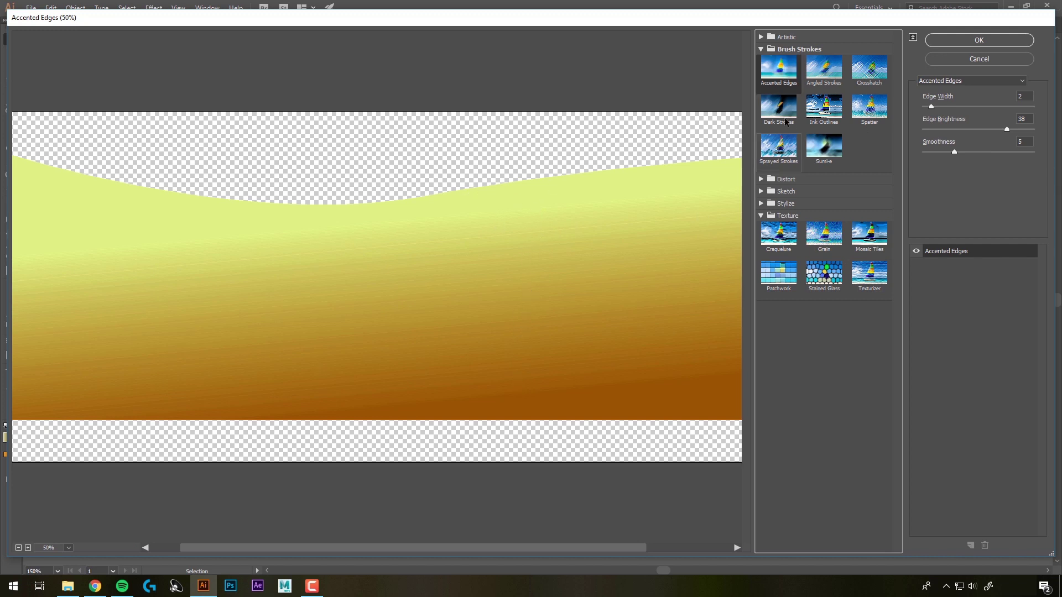
click(760, 50)
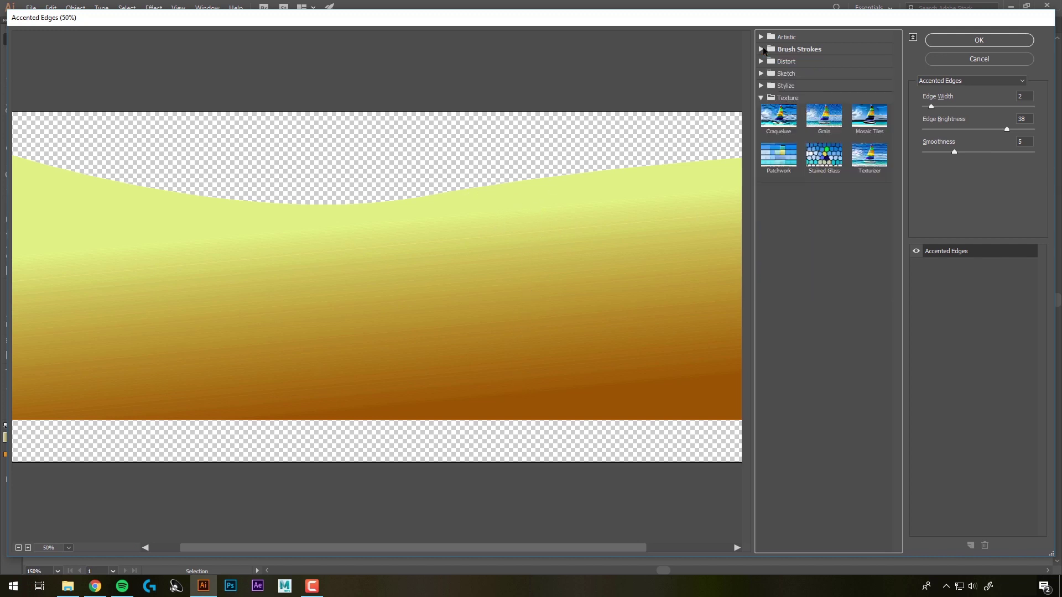
click(864, 158)
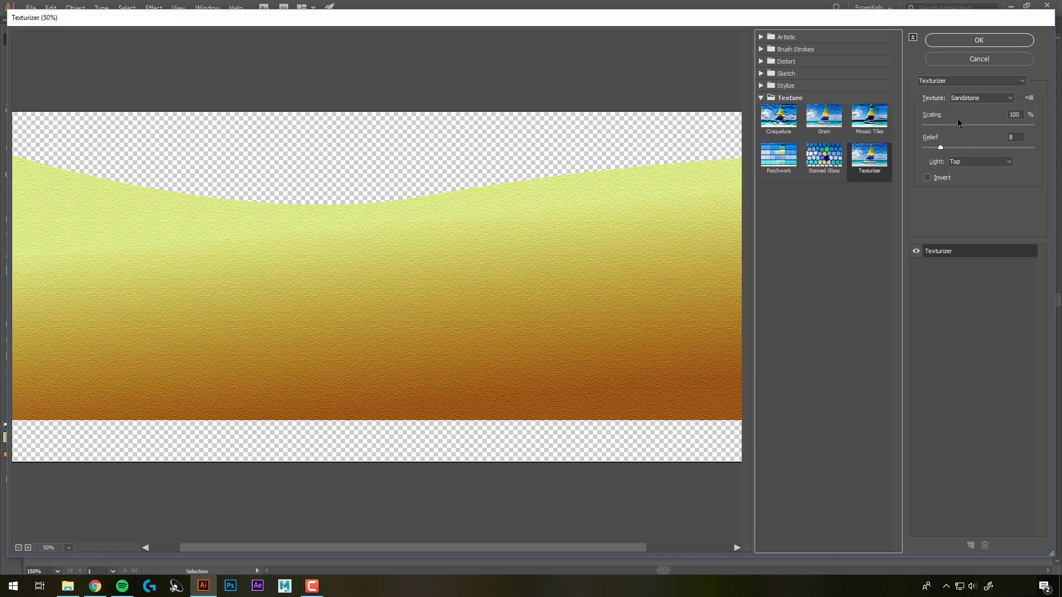
Compare the Brick, Burlap and Canvas textures of the Texturizer on the sand dune
click(967, 98)
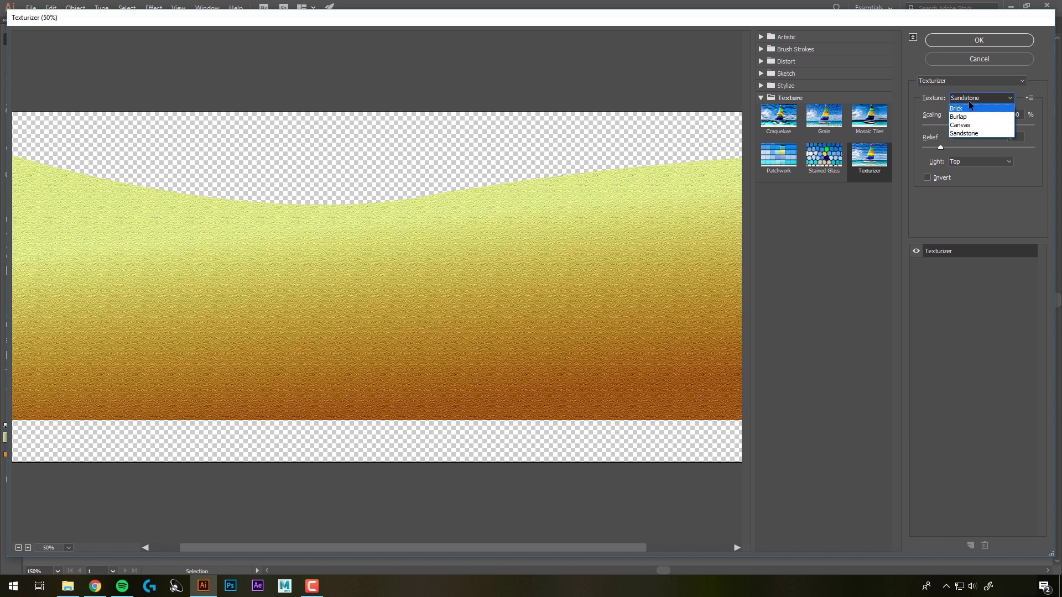
click(970, 109)
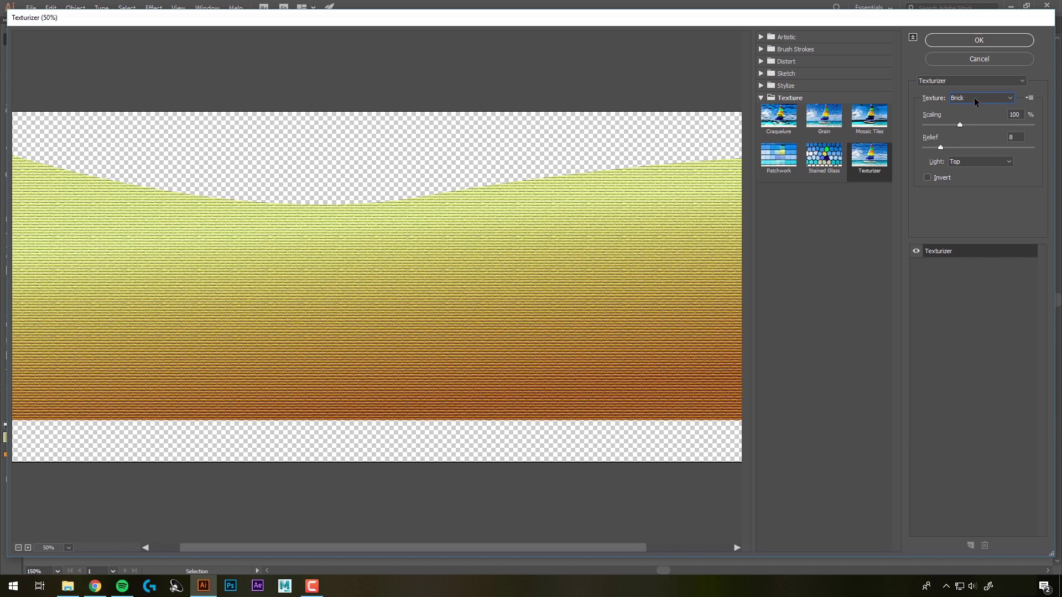
click(976, 99)
click(977, 117)
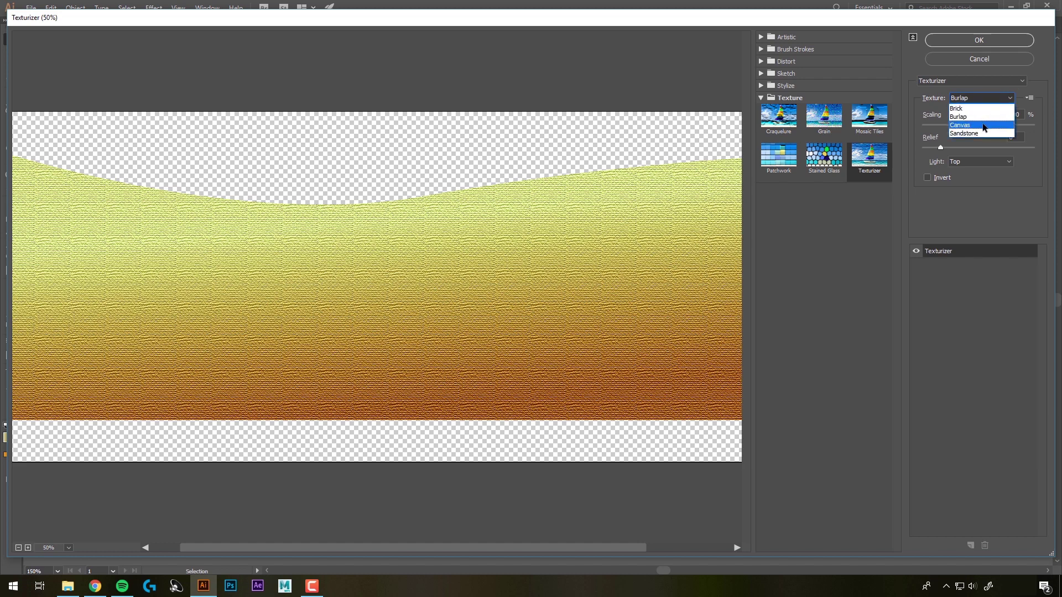
click(983, 126)
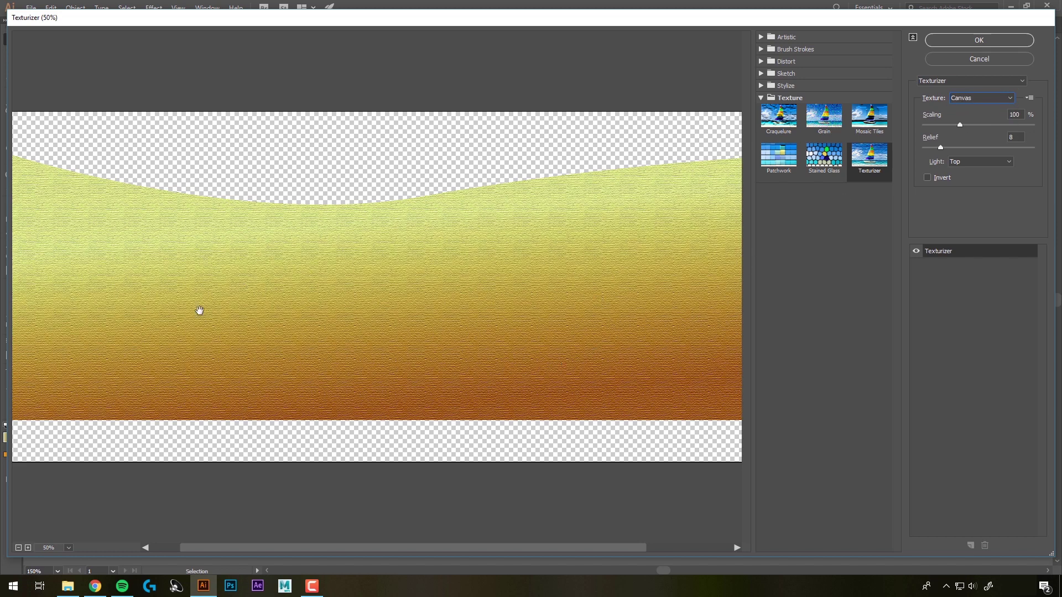
Apply the Texturizer to the sand dune with the Sandstone texture and 103% scaling
click(970, 97)
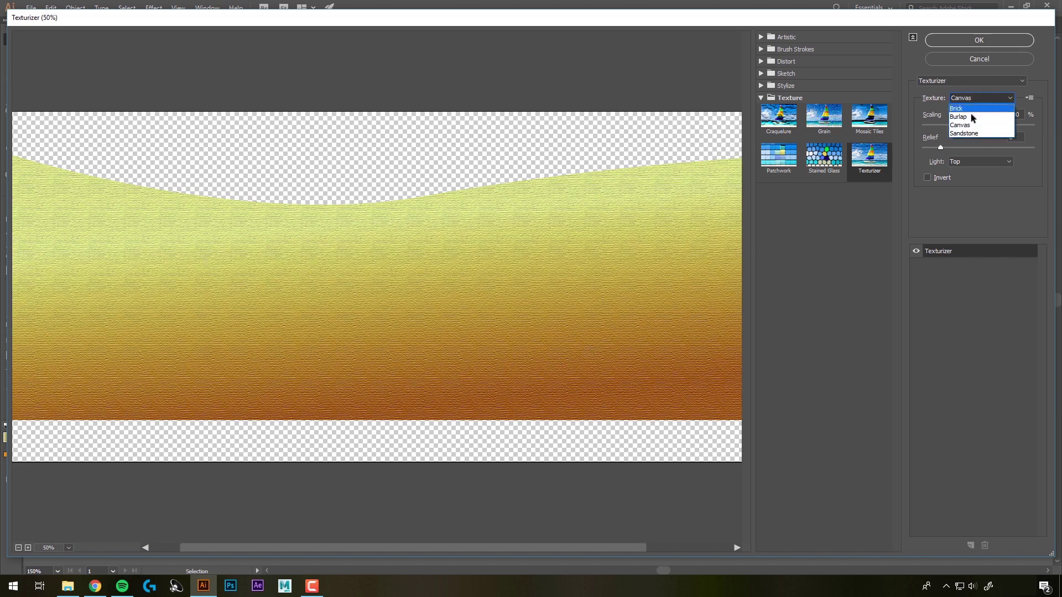
click(972, 136)
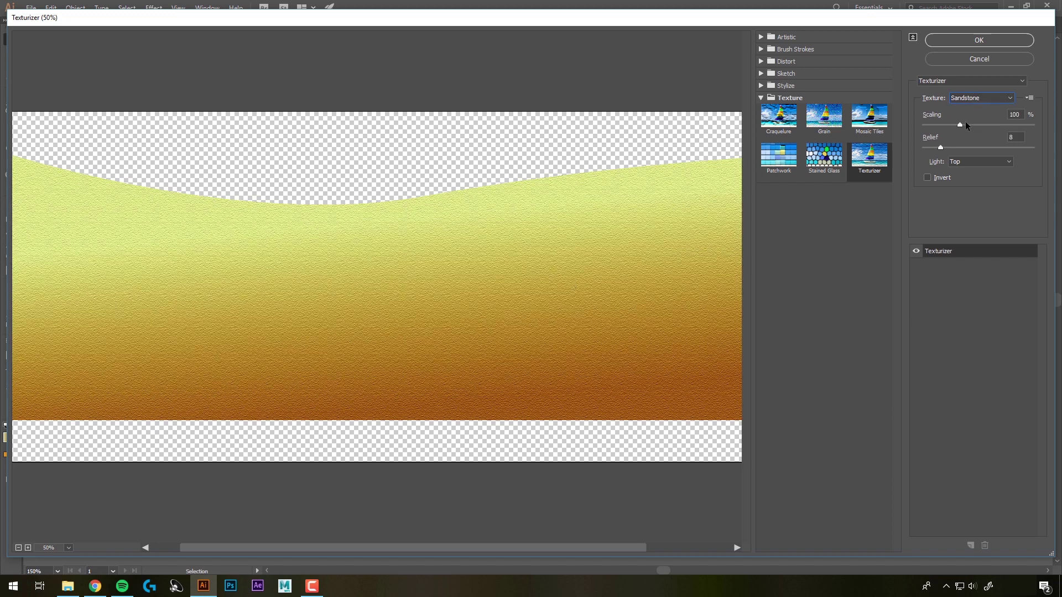
click(960, 124)
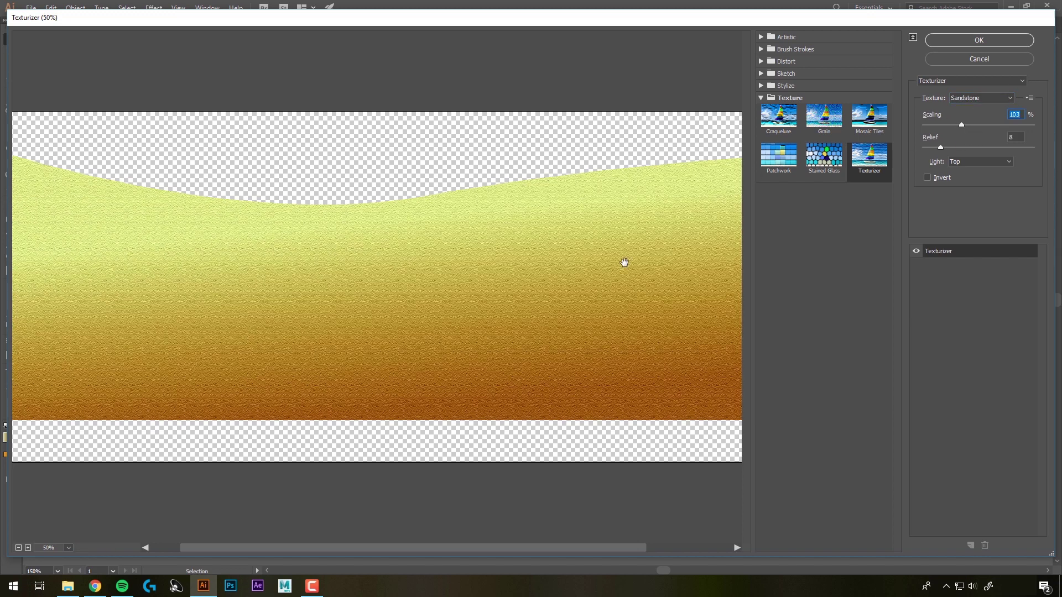
click(973, 41)
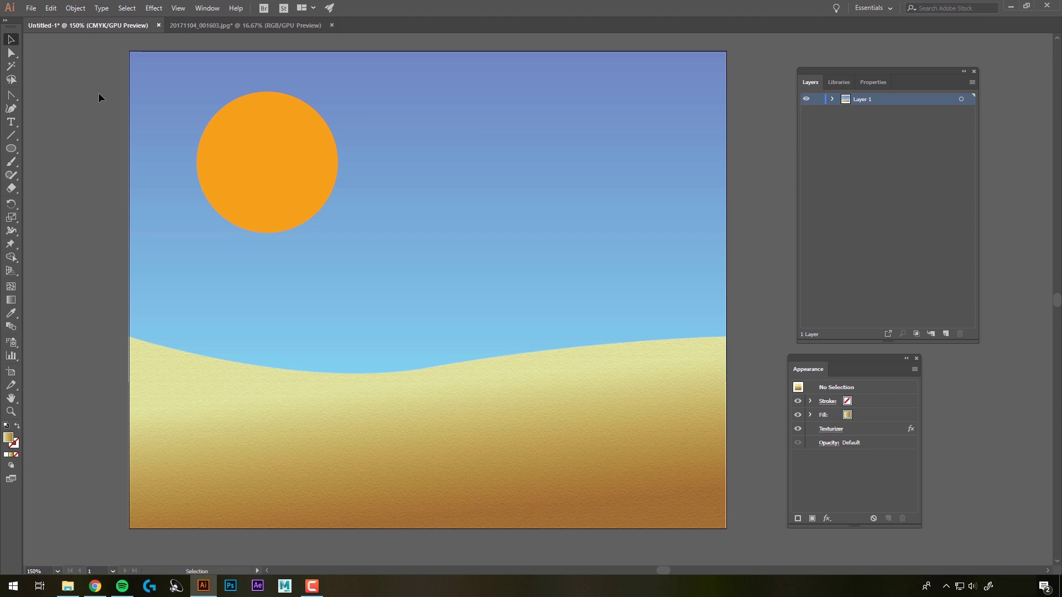
Open the Effect Gallery for the dog photo in the second document and preview it at 33.3%
click(224, 26)
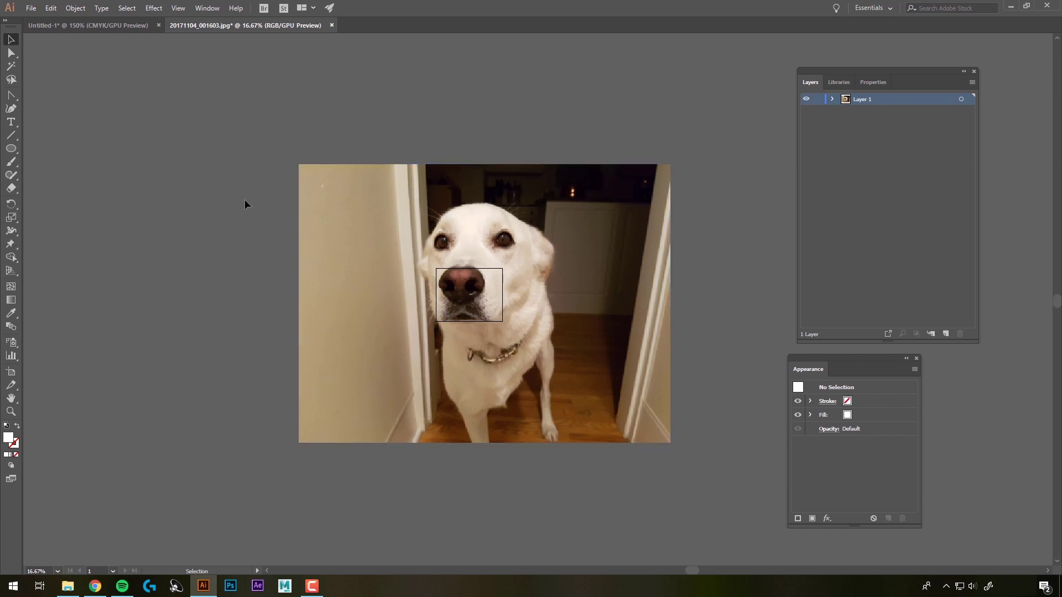
click(518, 233)
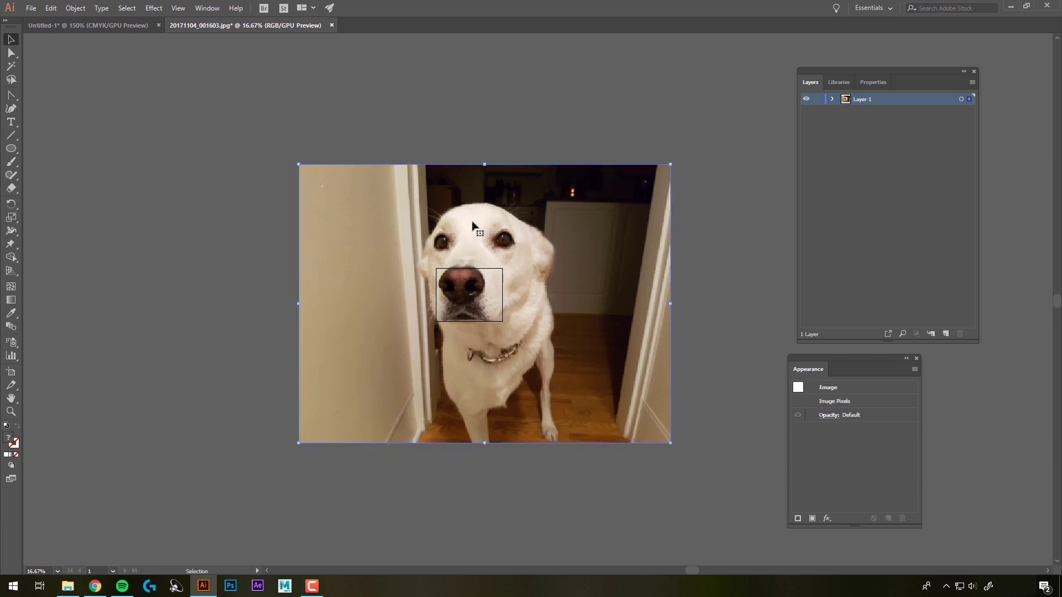
click(154, 7)
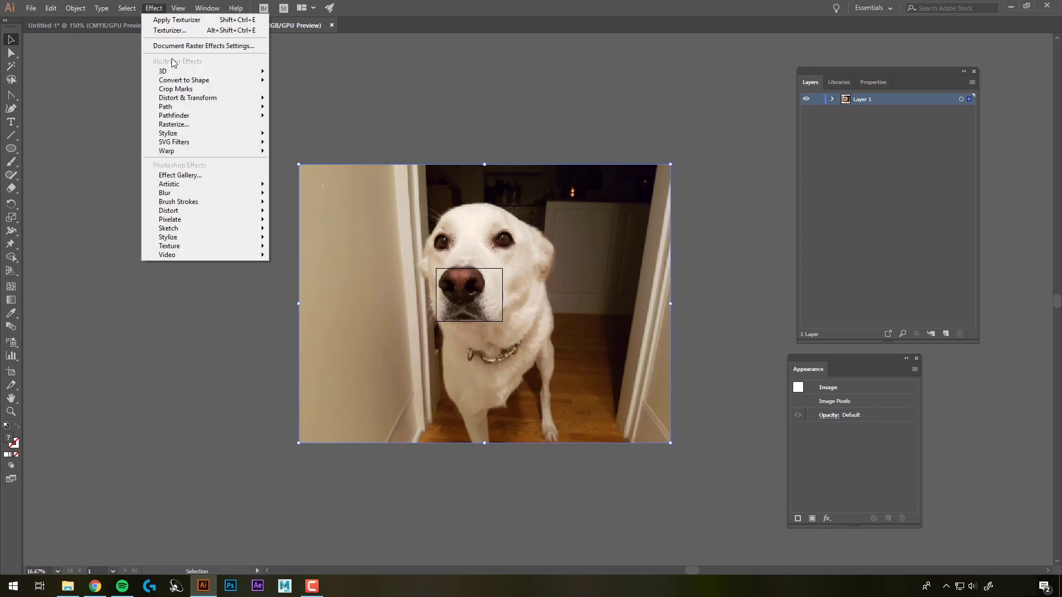
click(187, 175)
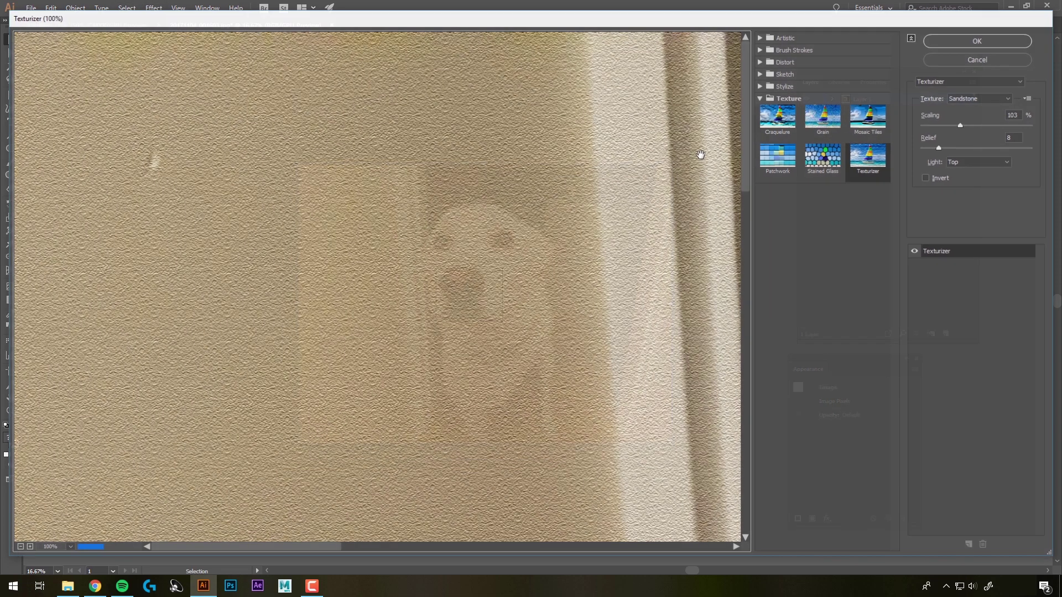
key(ctrl+minus)
key(ctrl+minus)
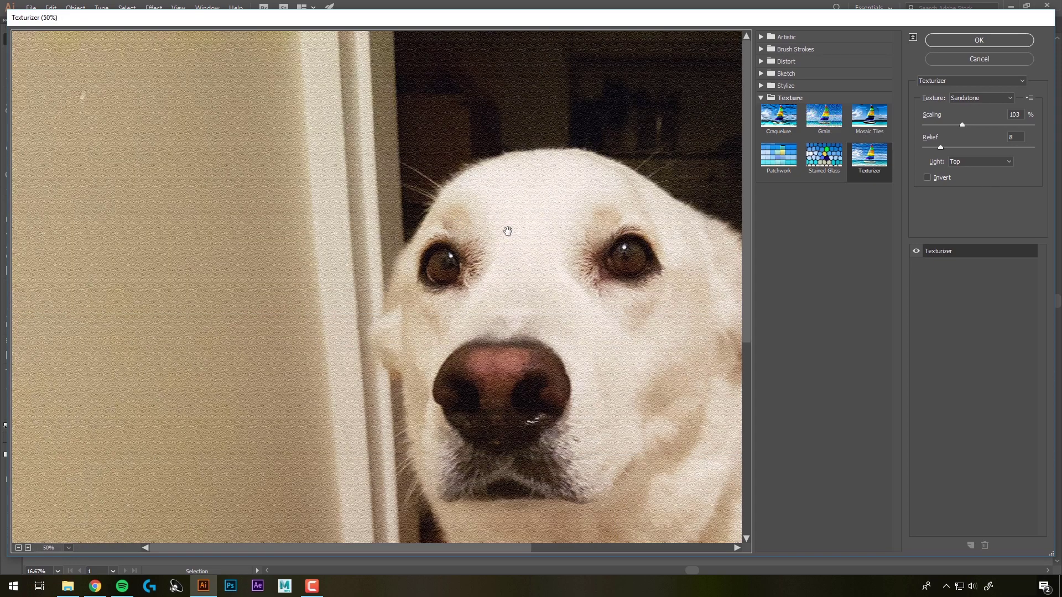
key(ctrl+minus)
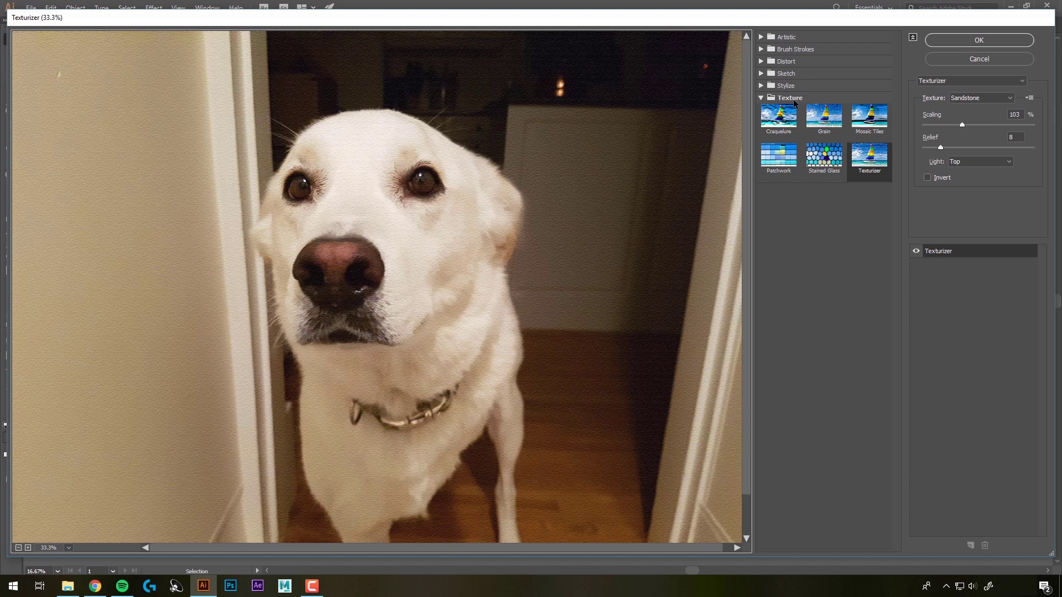
Try the artistic Paint Daubs effect on the dog photo, and Palette Knife with a stroke size of 24
click(760, 37)
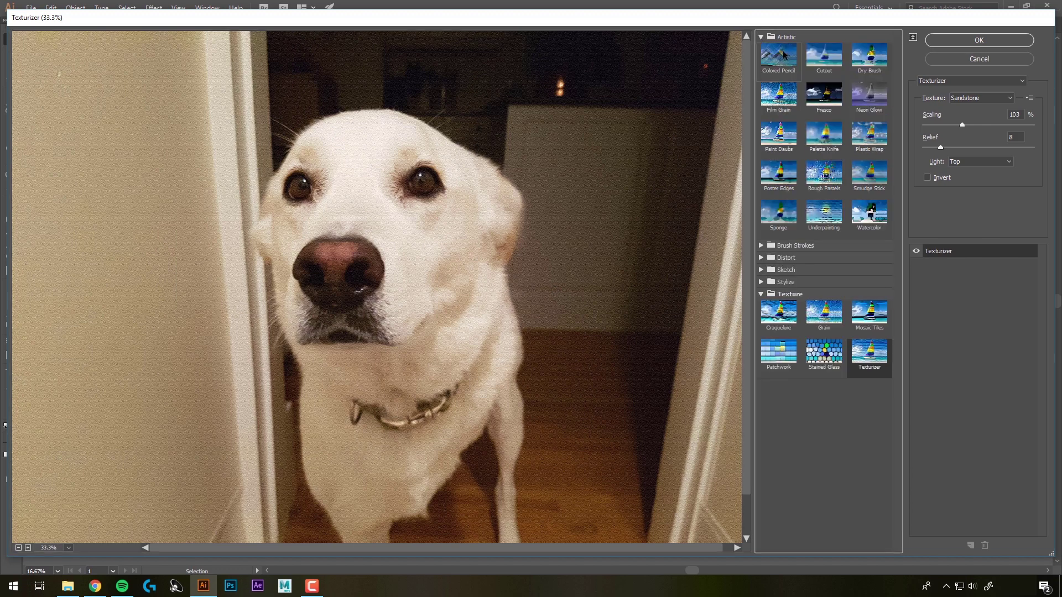
click(785, 140)
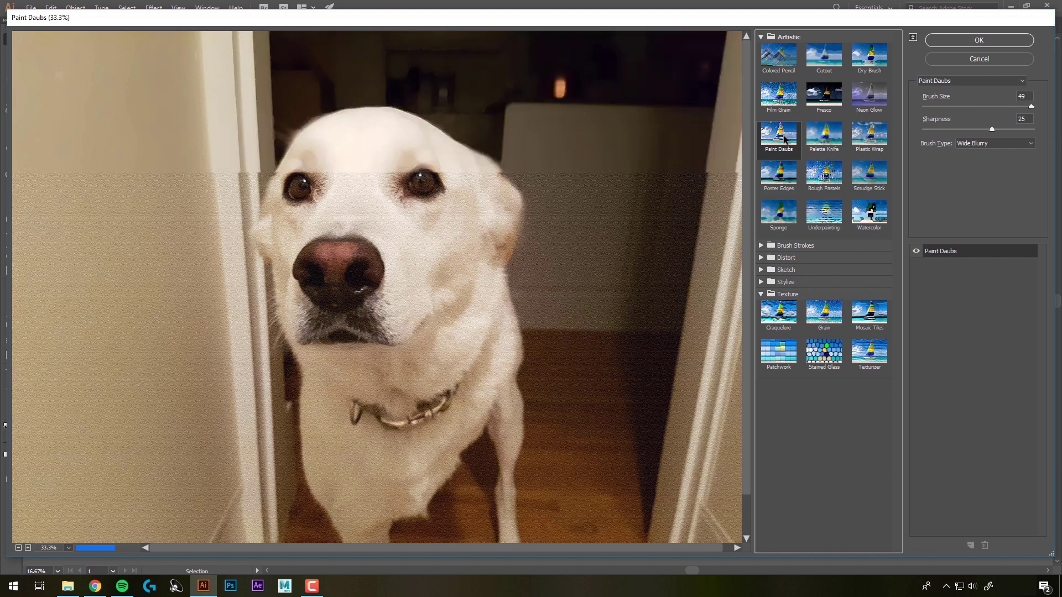
click(825, 141)
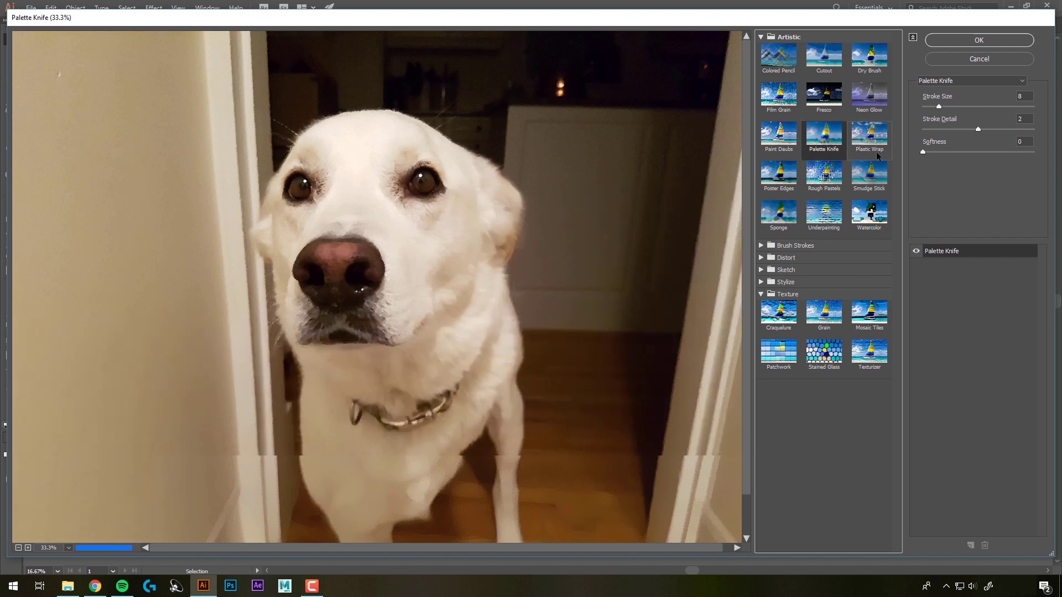
drag(944, 108, 960, 110)
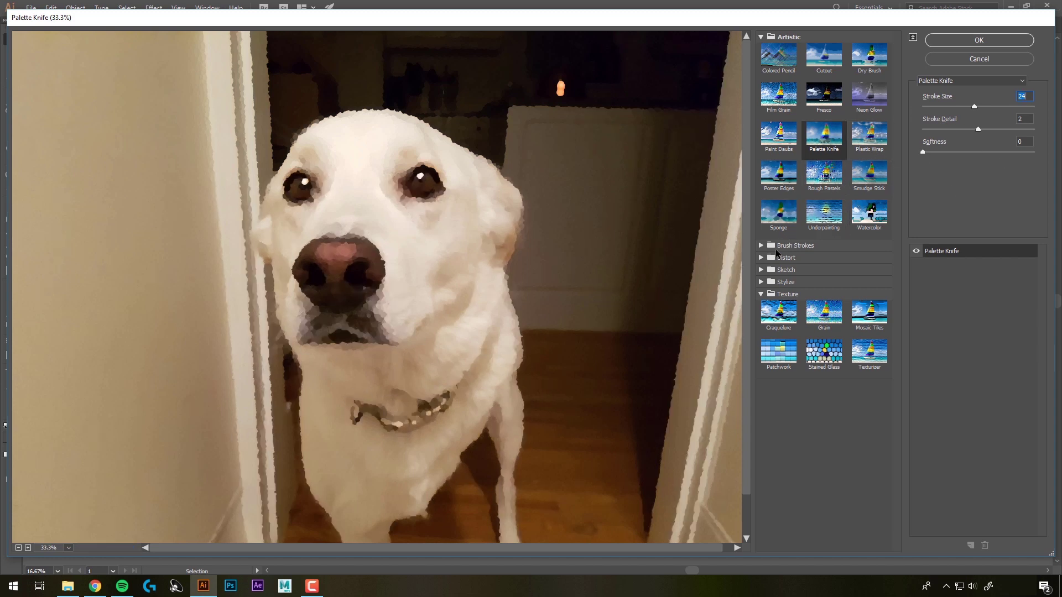
Try Angled Strokes on the dog photo with direction balance 22, stroke length 14 and sharpness 2
click(809, 247)
click(823, 270)
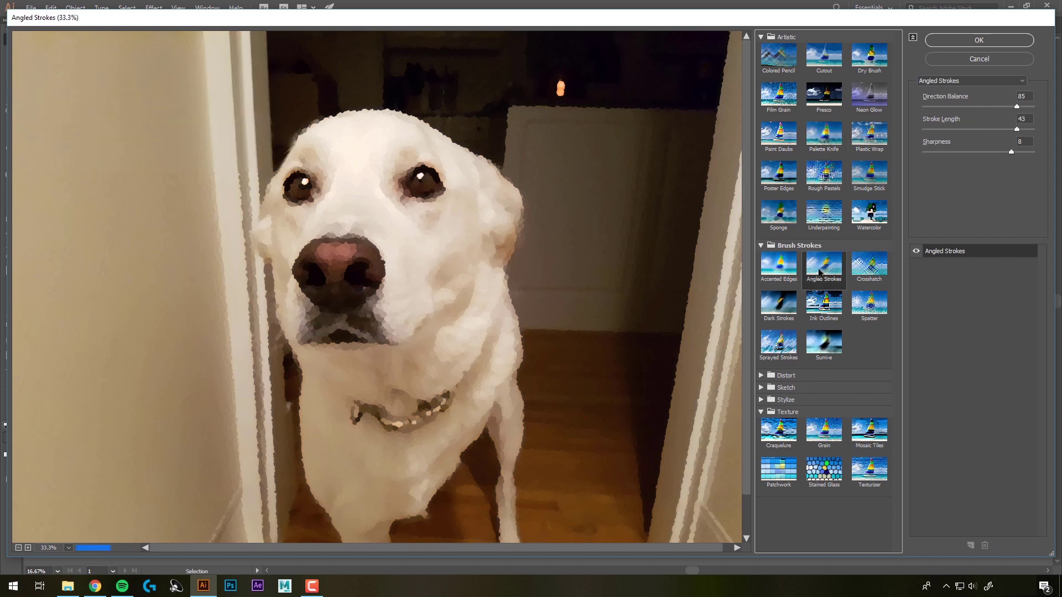
click(949, 130)
click(946, 105)
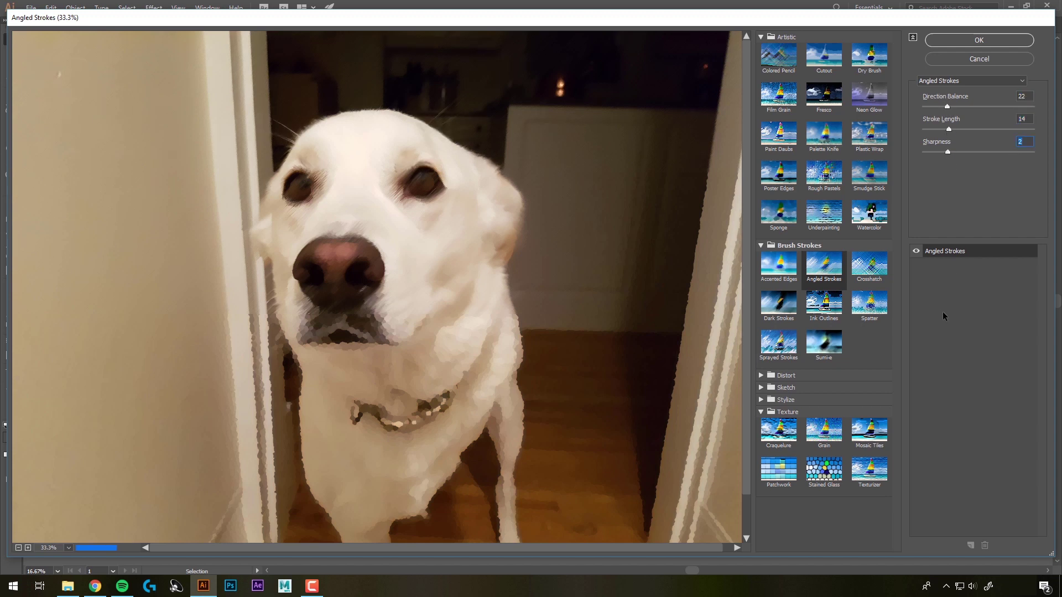
click(761, 245)
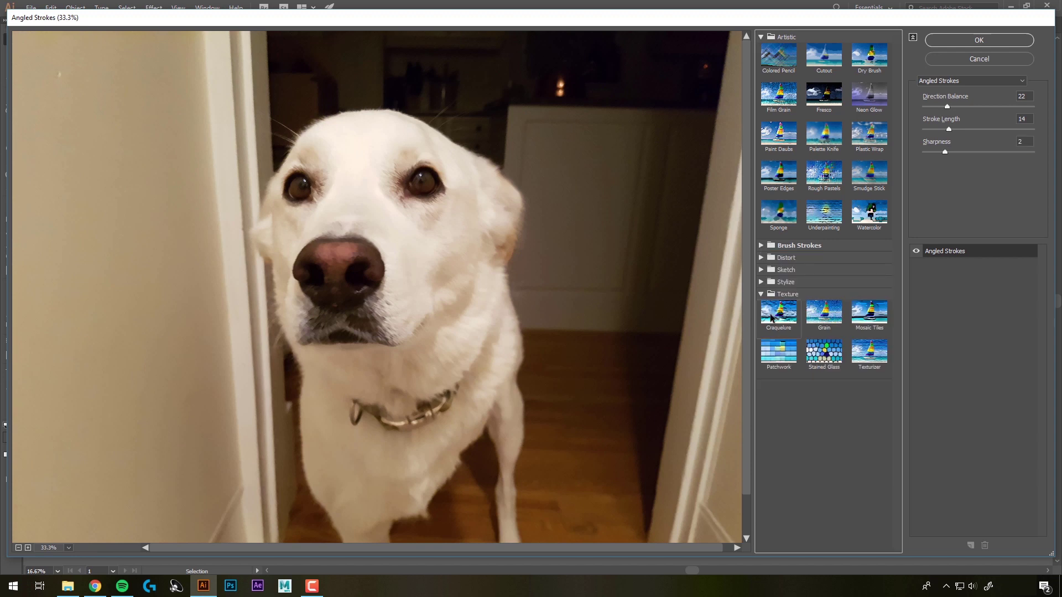
Preview the Glass distortion on the dog photo and try Ocean Ripple with ripple size 9 and ripple magnitude 12
click(761, 257)
click(831, 284)
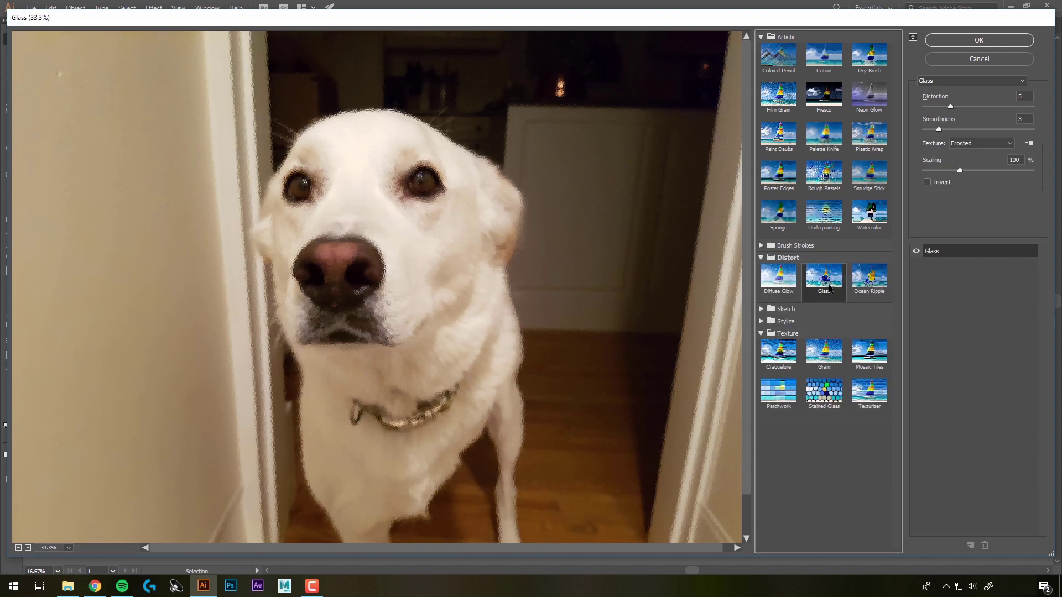
click(873, 281)
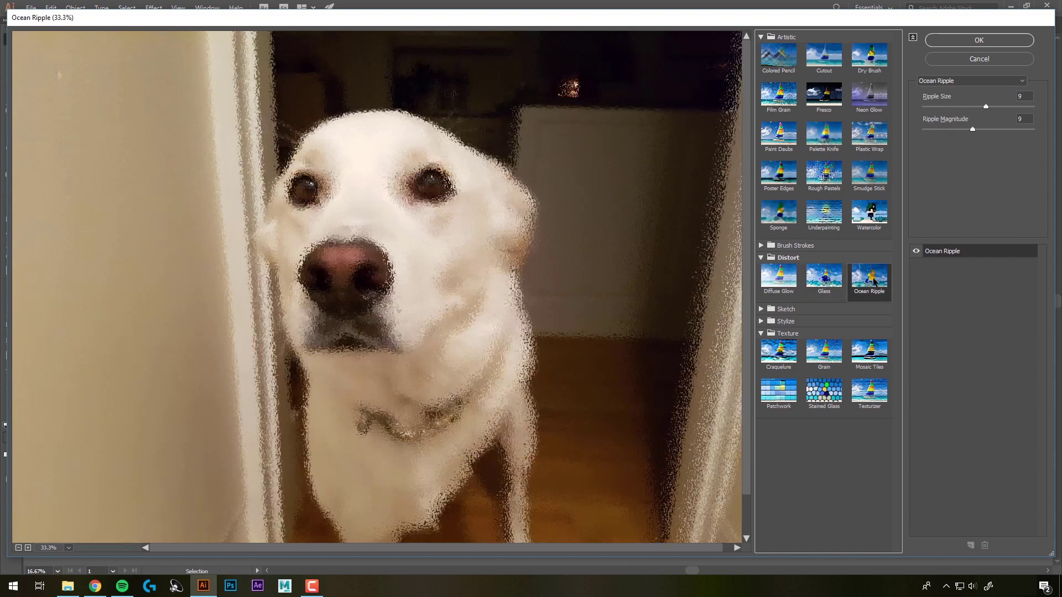
click(957, 106)
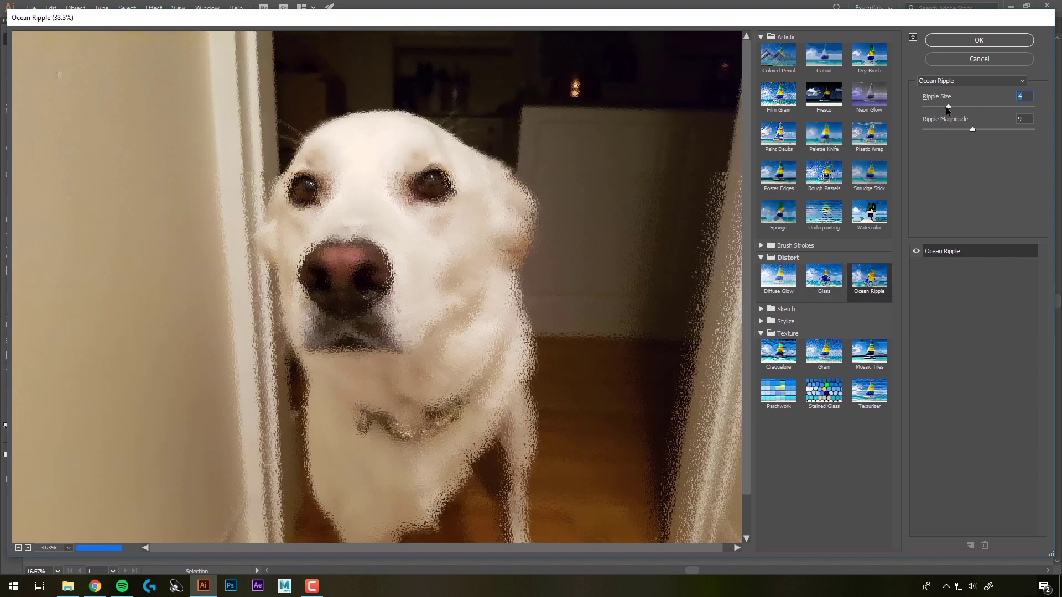
click(986, 106)
click(980, 129)
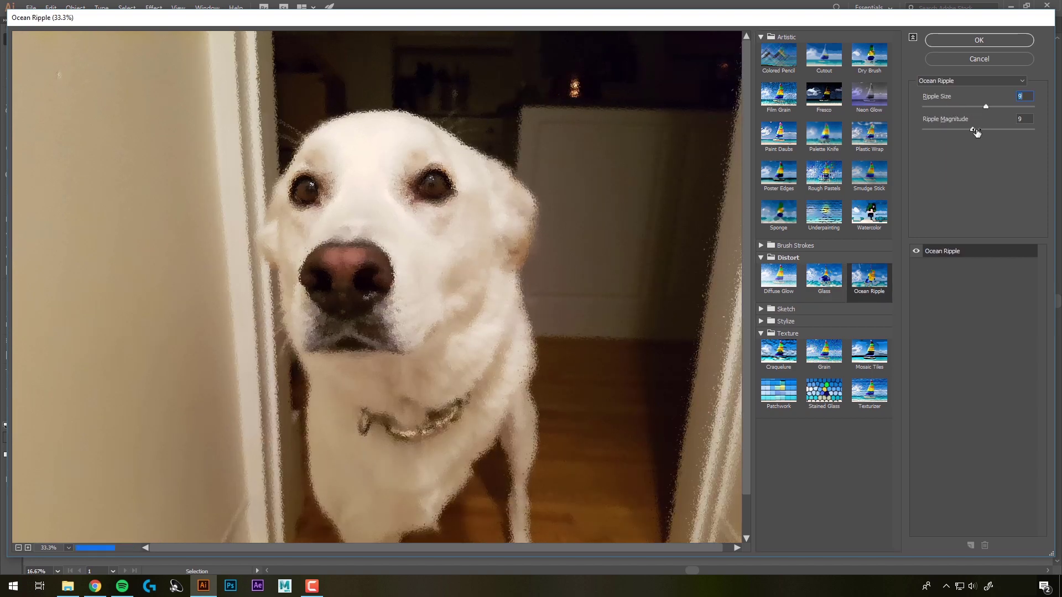
drag(981, 130, 988, 129)
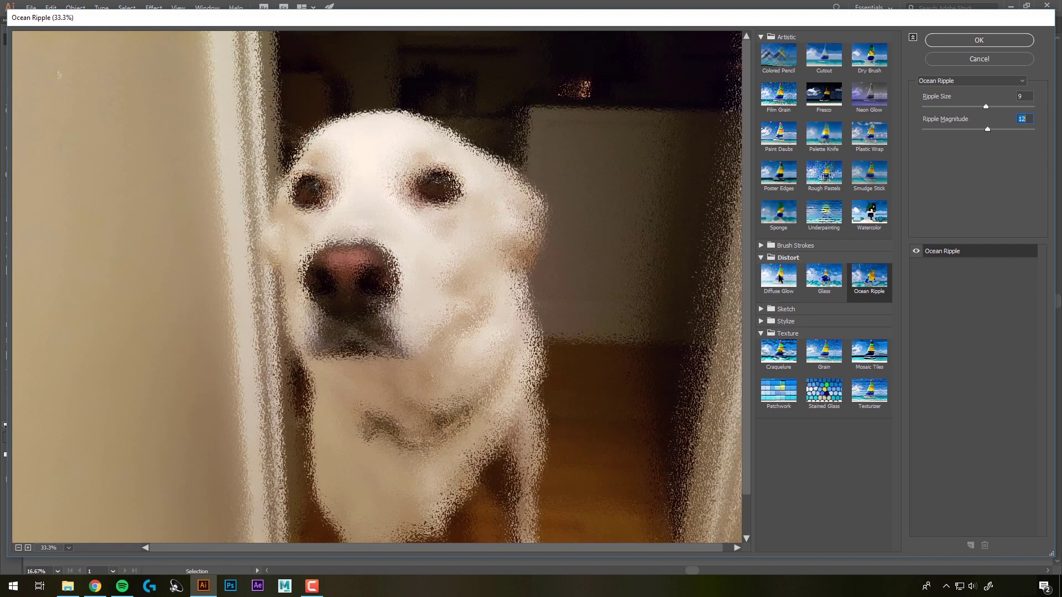
Try the Charcoal, Chalk & Charcoal and Chrome sketch effects on the dog photo
click(788, 309)
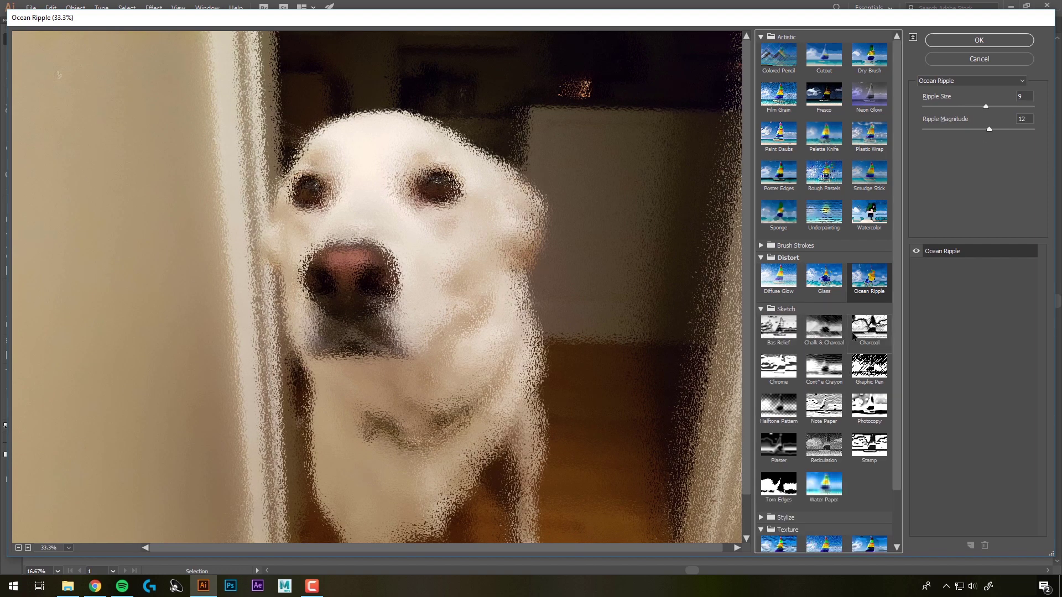
click(868, 326)
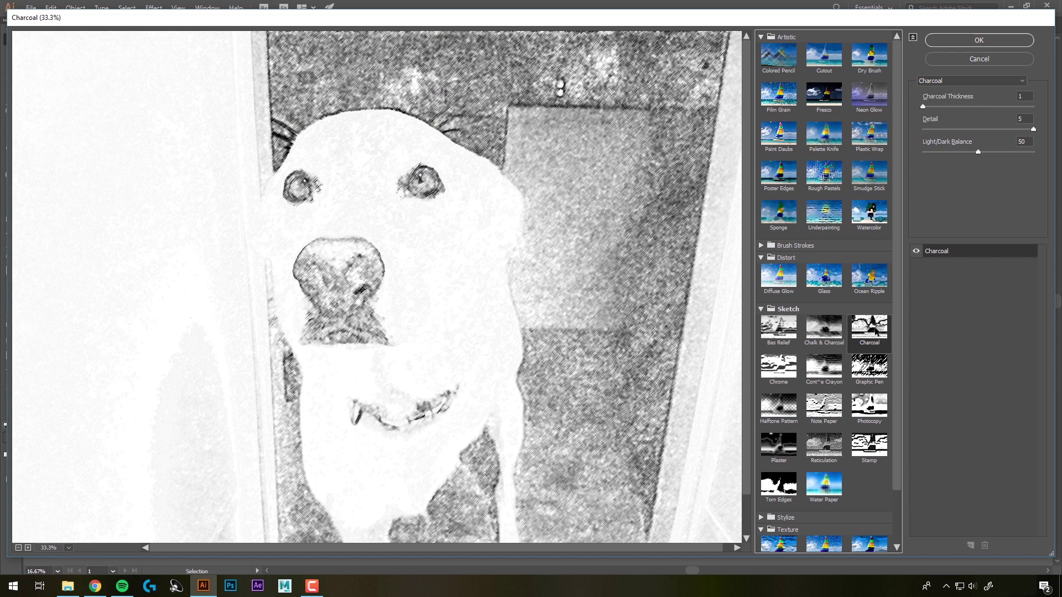
click(824, 330)
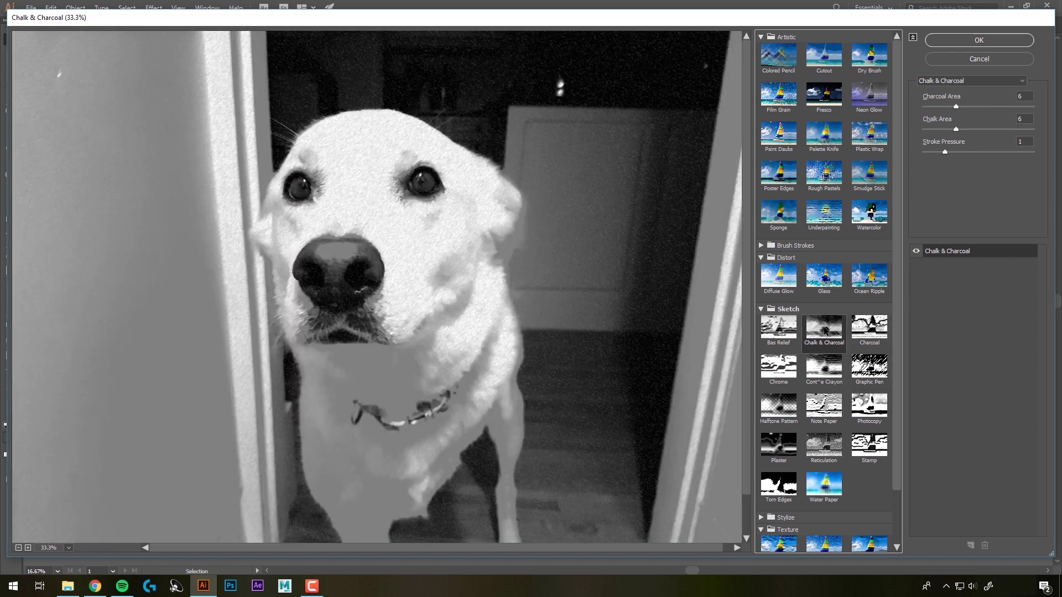
click(786, 369)
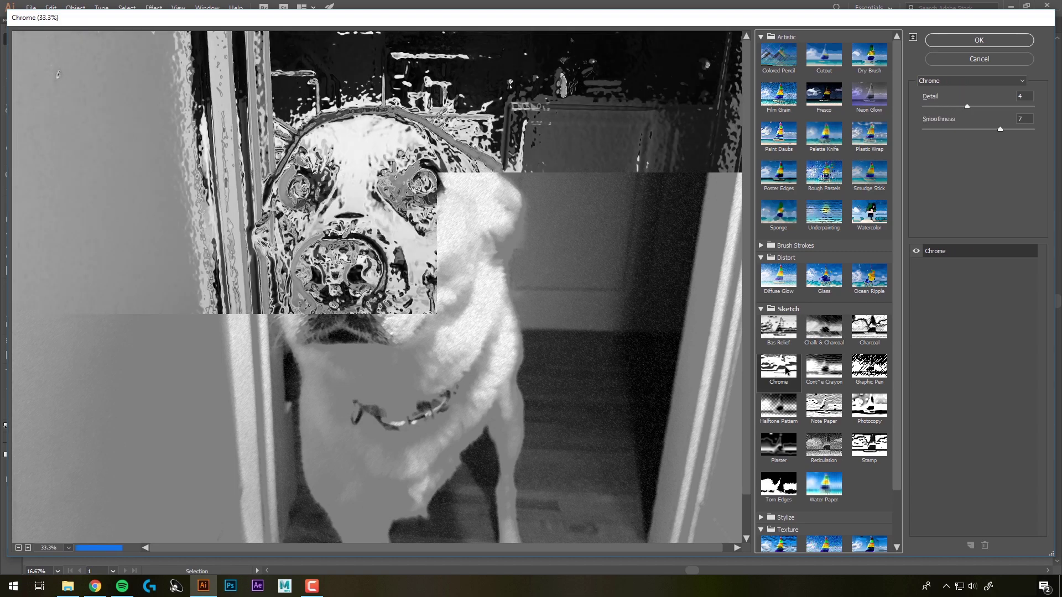
Preview the Glowing Edges stylize effect and the Grain texture on the dog photo, and choose the Stained Glass texture
click(761, 258)
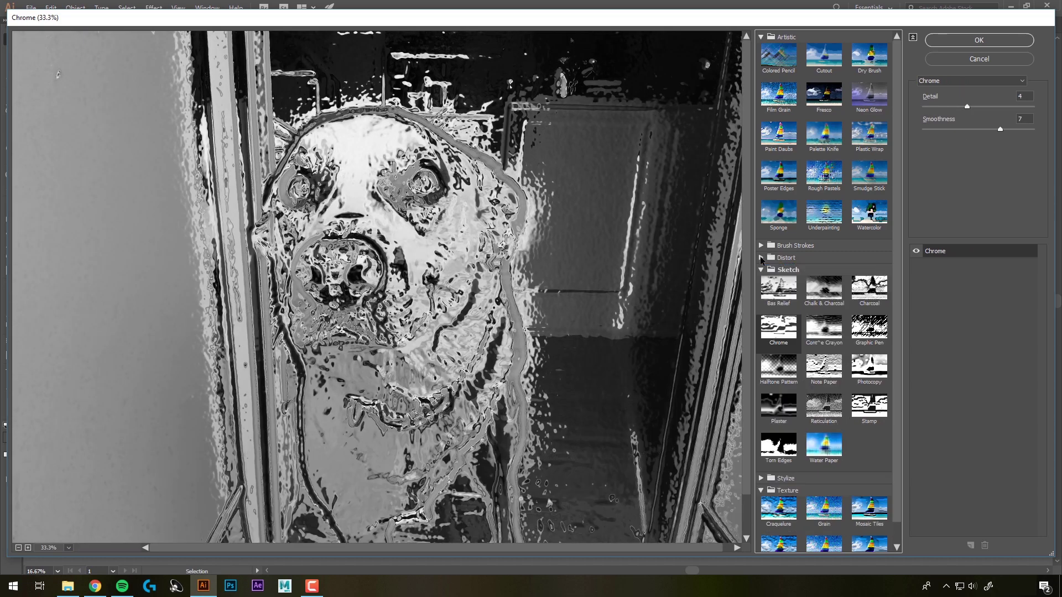
click(761, 270)
click(762, 282)
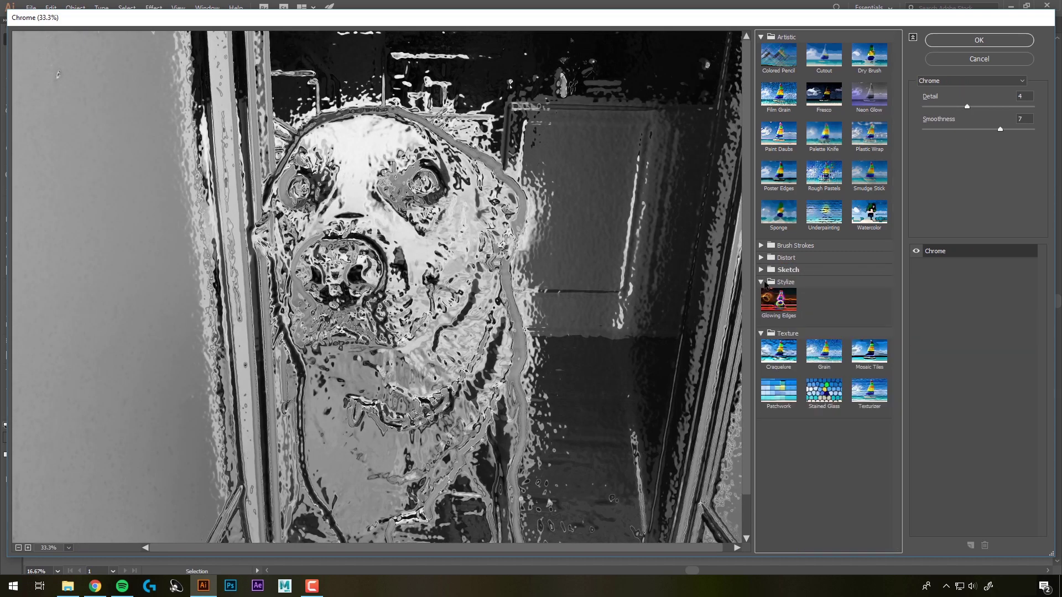
click(777, 299)
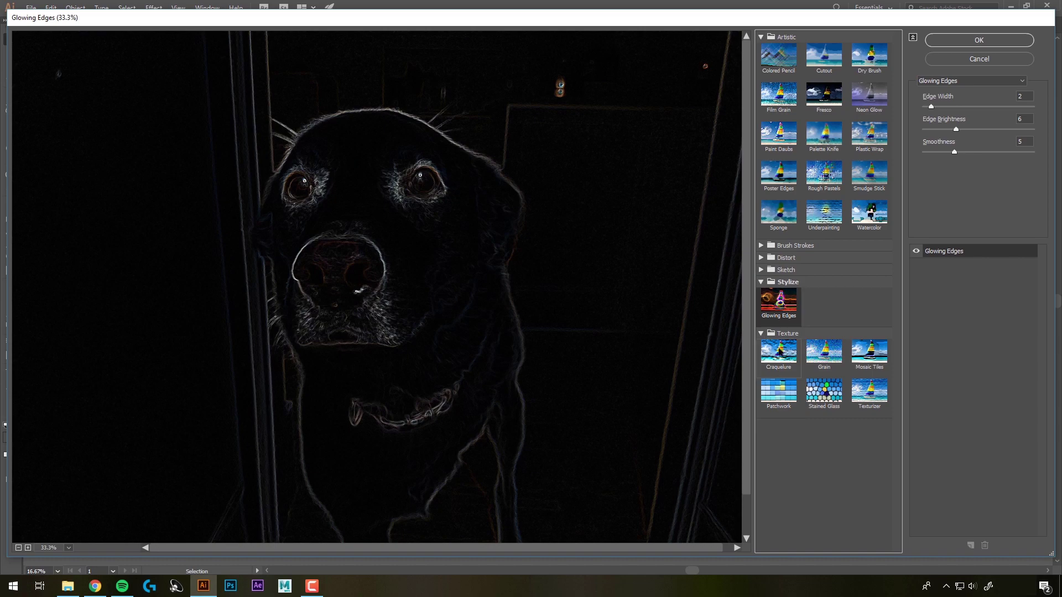
click(780, 356)
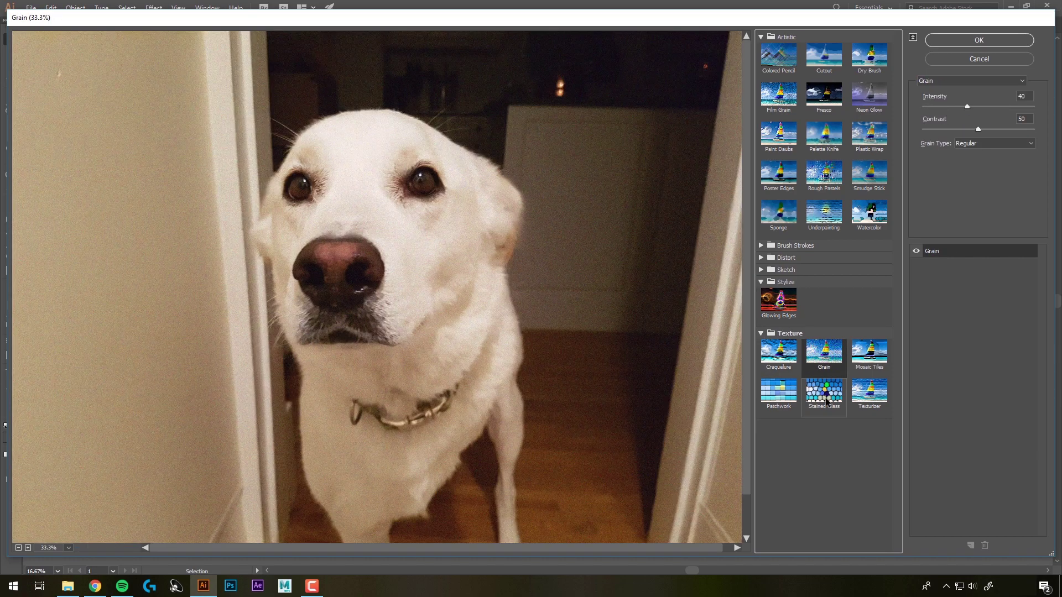
click(824, 390)
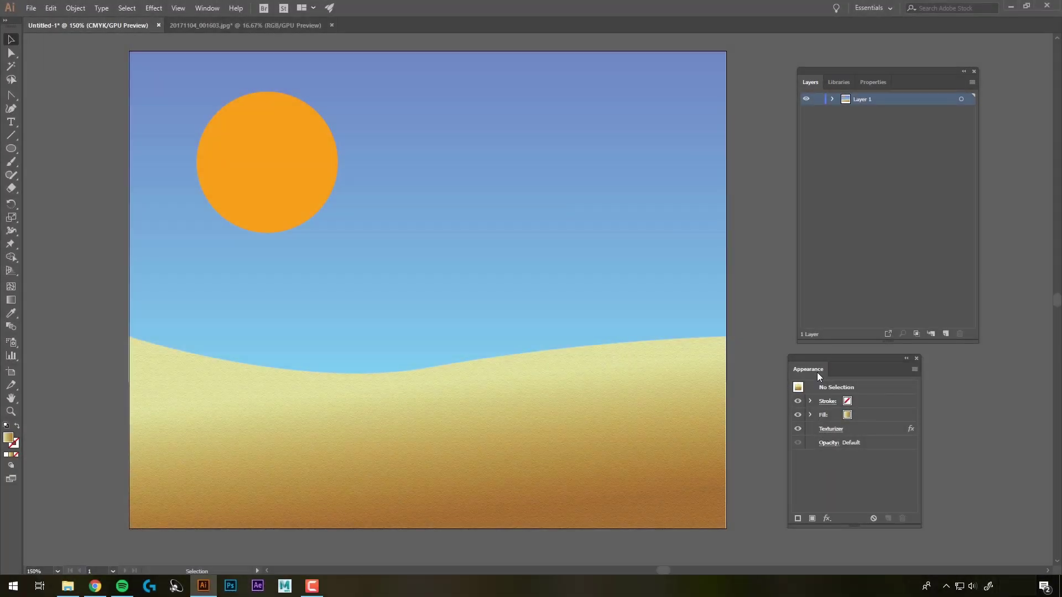
Review the sand shape's Texturizer settings in the desert scene without changing them, and toggle the effect's visibility to compare the surface
click(658, 372)
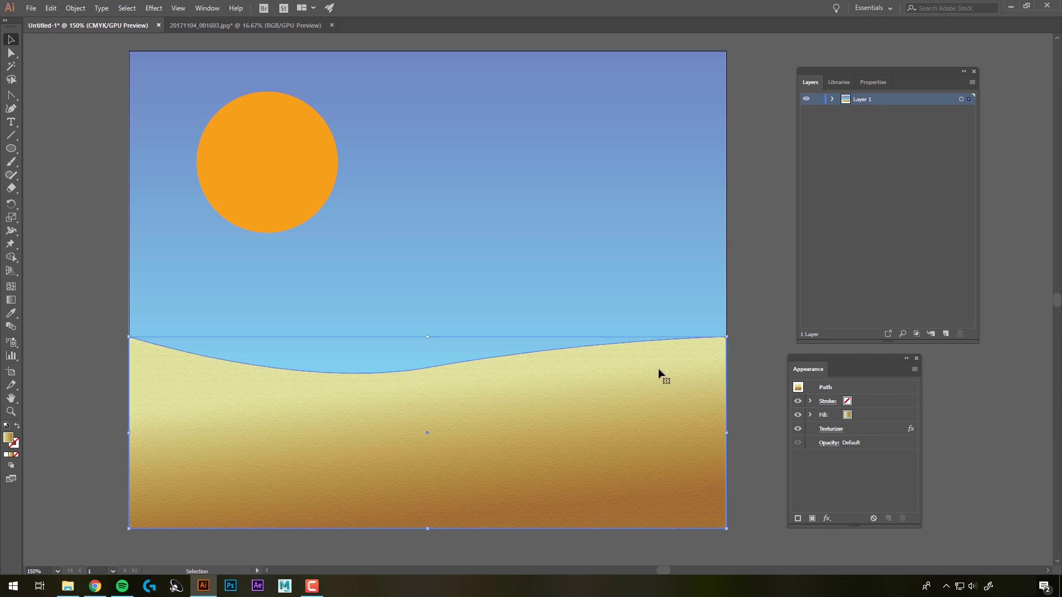
click(829, 429)
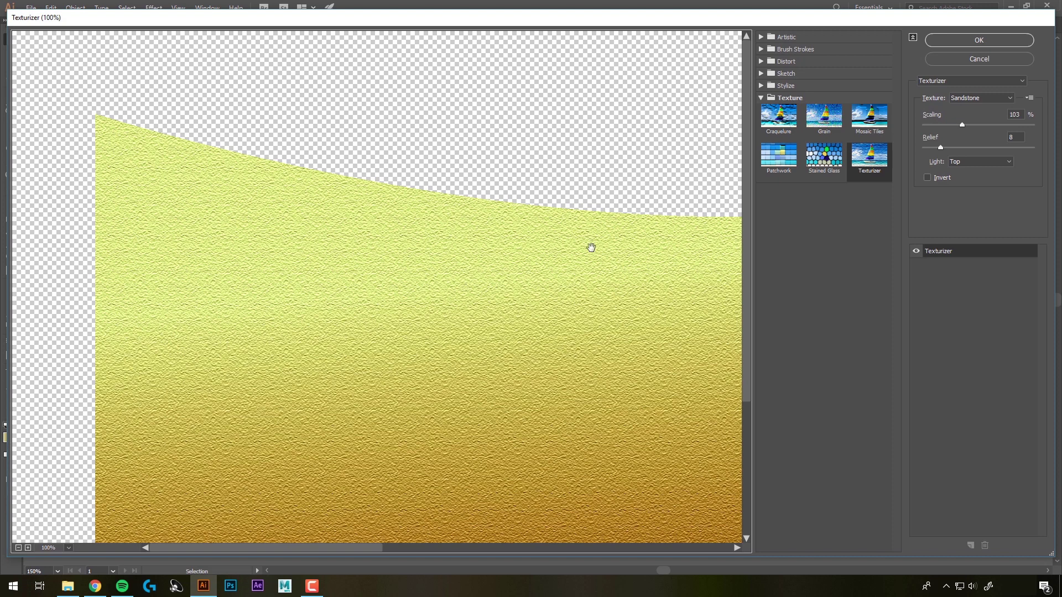
click(939, 57)
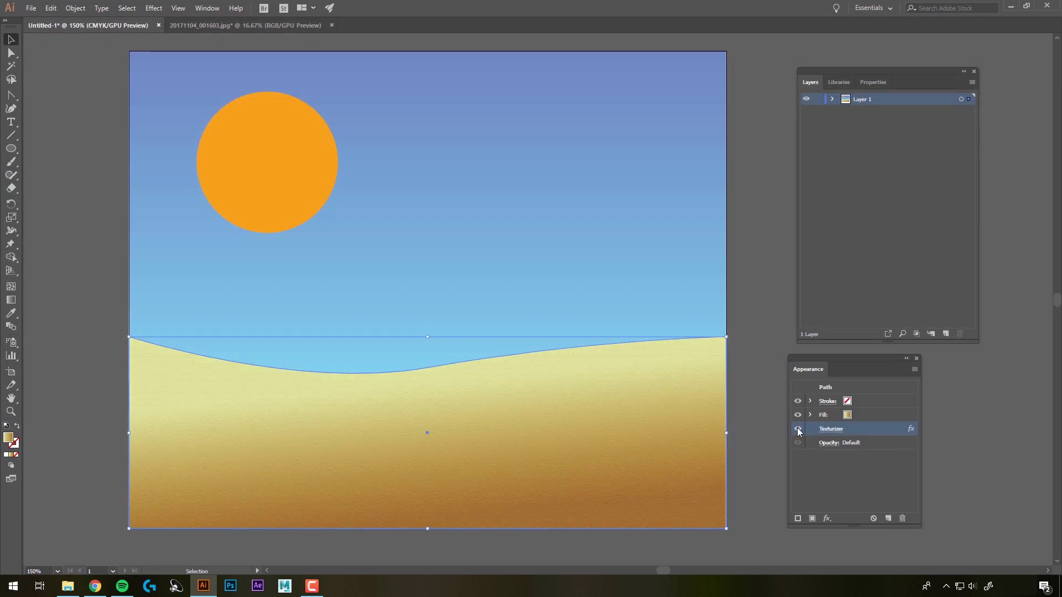
click(798, 428)
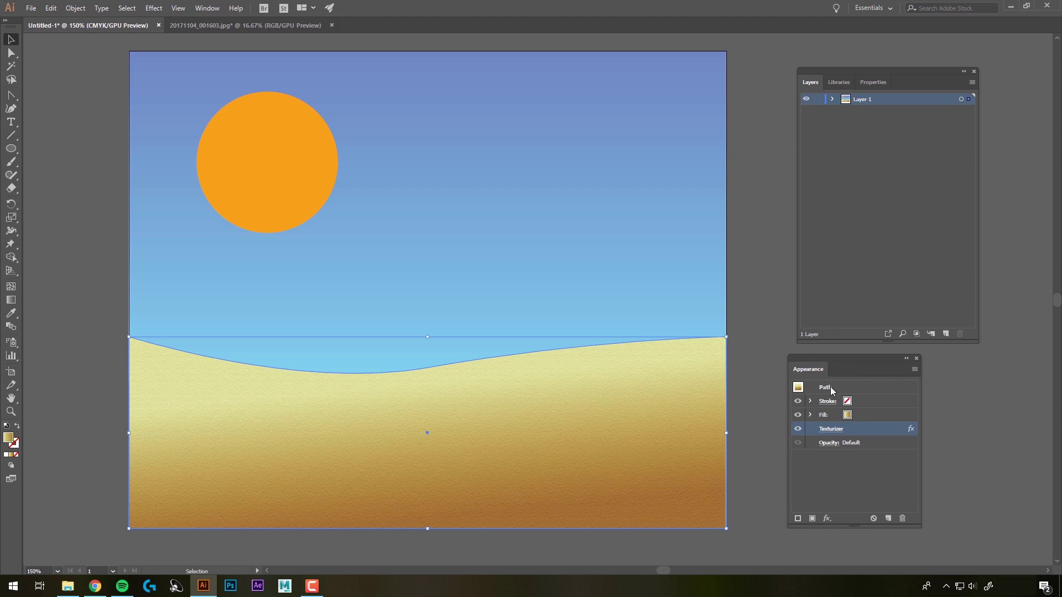
click(749, 268)
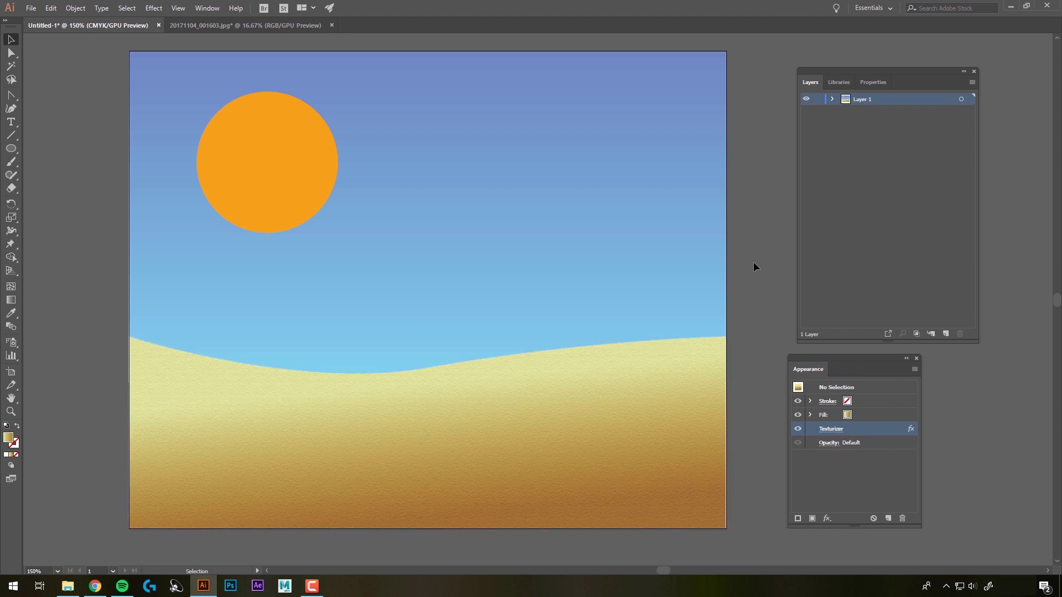
click(154, 8)
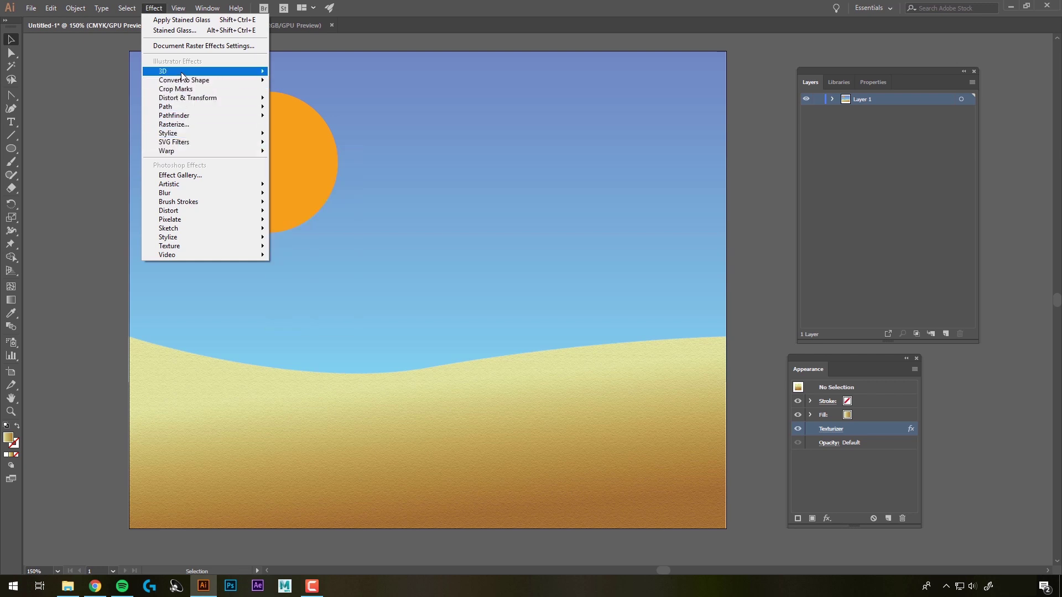
mouse_move(165, 71)
click(108, 75)
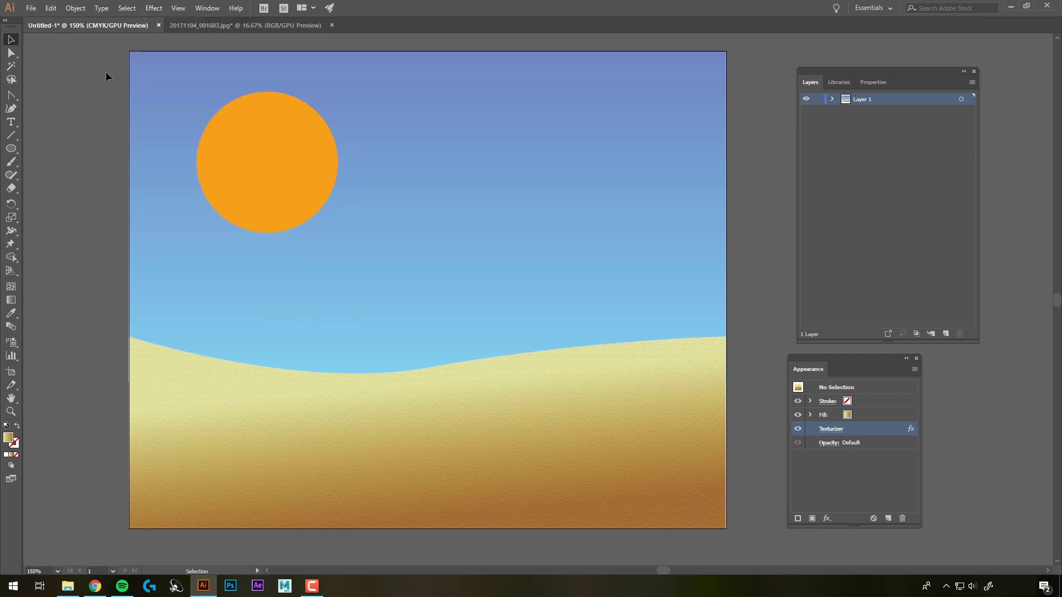